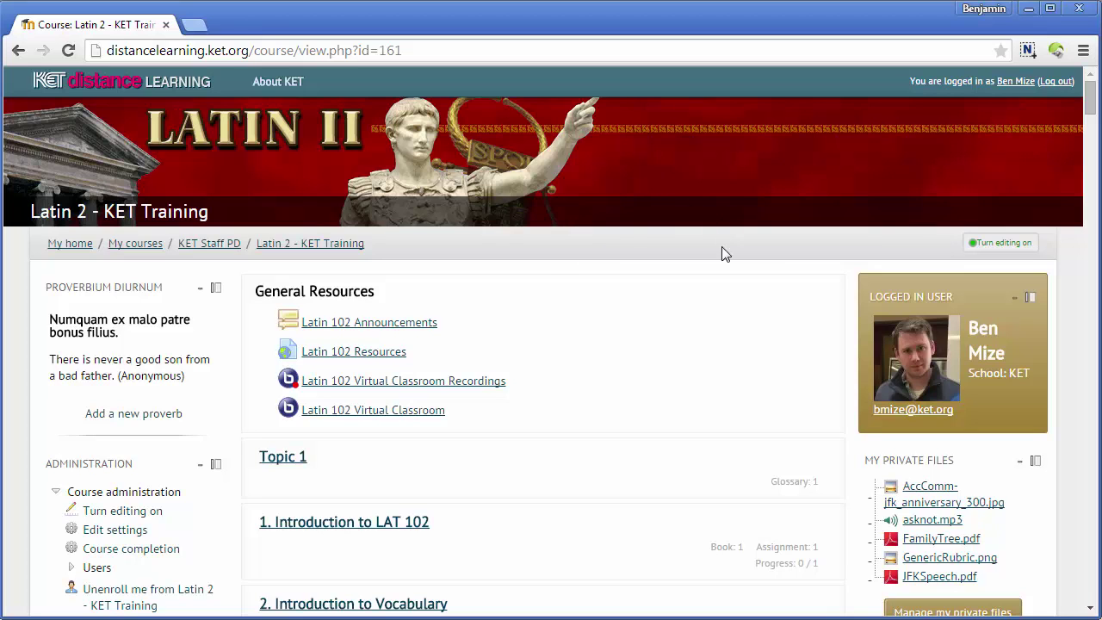
# Look through the topic sections of the Latin 2 - KET Training course page and their availability conditions
pyautogui.scroll(-2, 722, 249)
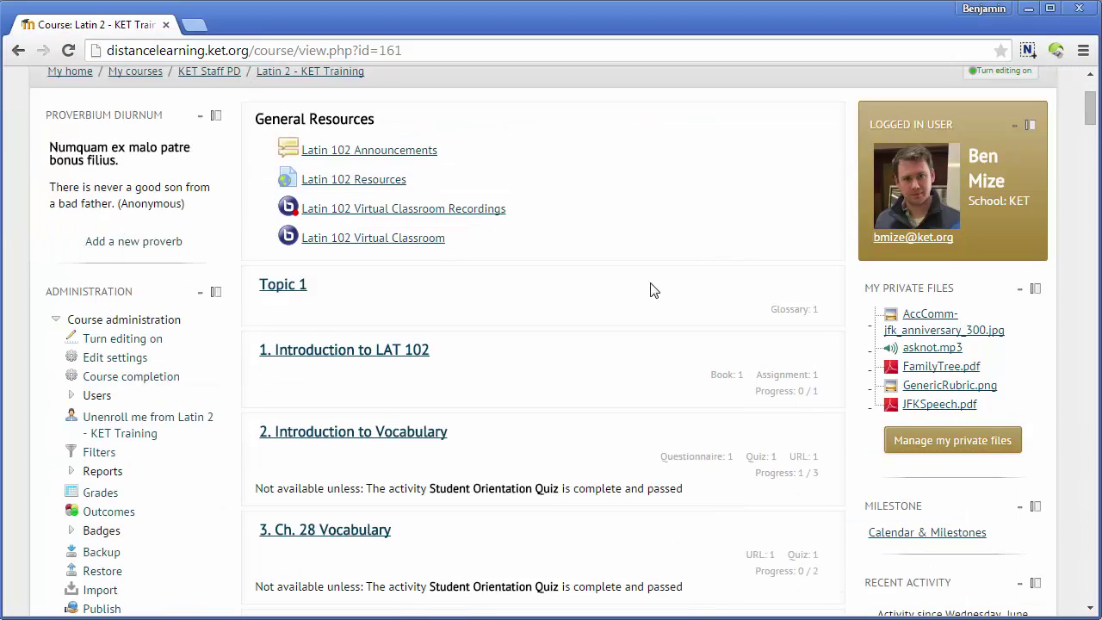
pyautogui.scroll(-12, 669, 295)
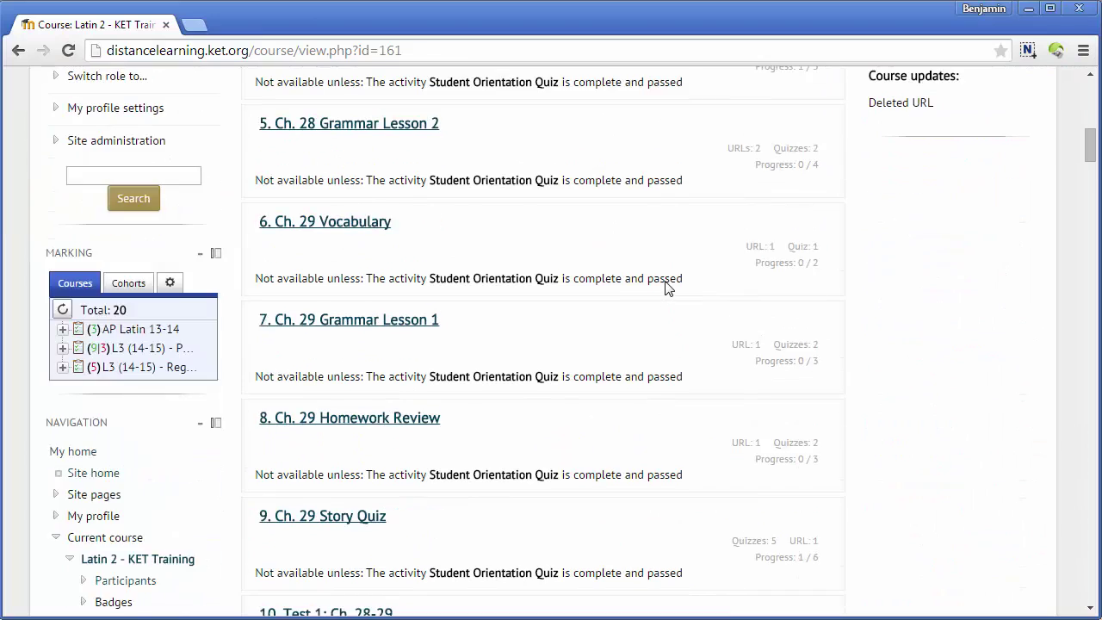
pyautogui.scroll(-10, 663, 284)
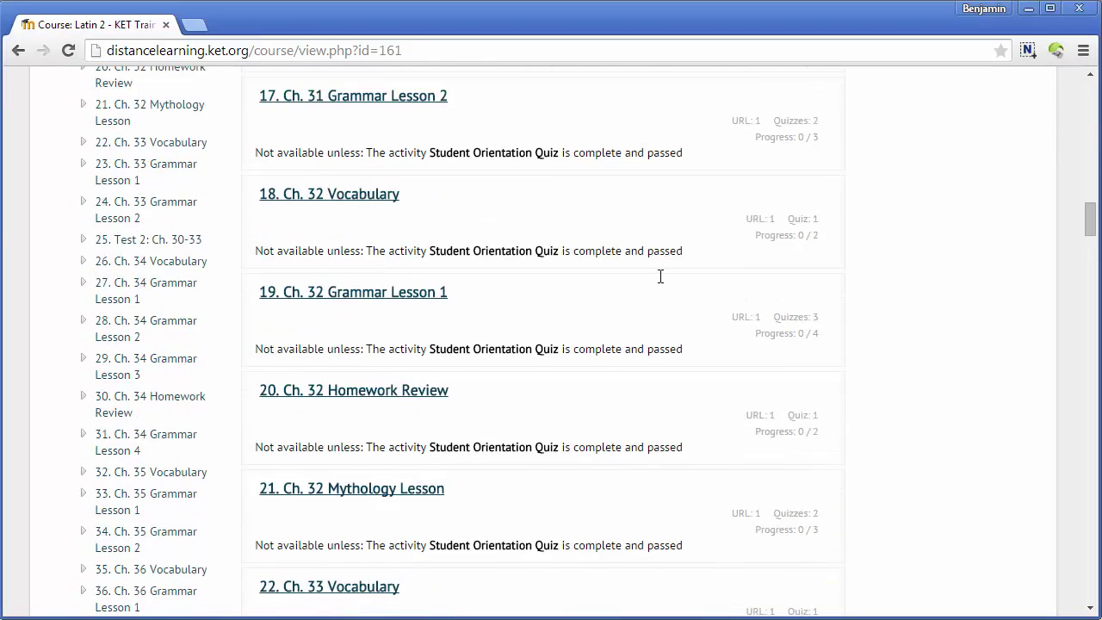
pyautogui.scroll(3, 654, 278)
pyautogui.scroll(-2, 679, 276)
pyautogui.moveTo(1090, 217); pyautogui.dragTo(1089, 495)
pyautogui.scroll(20, 1067, 388)
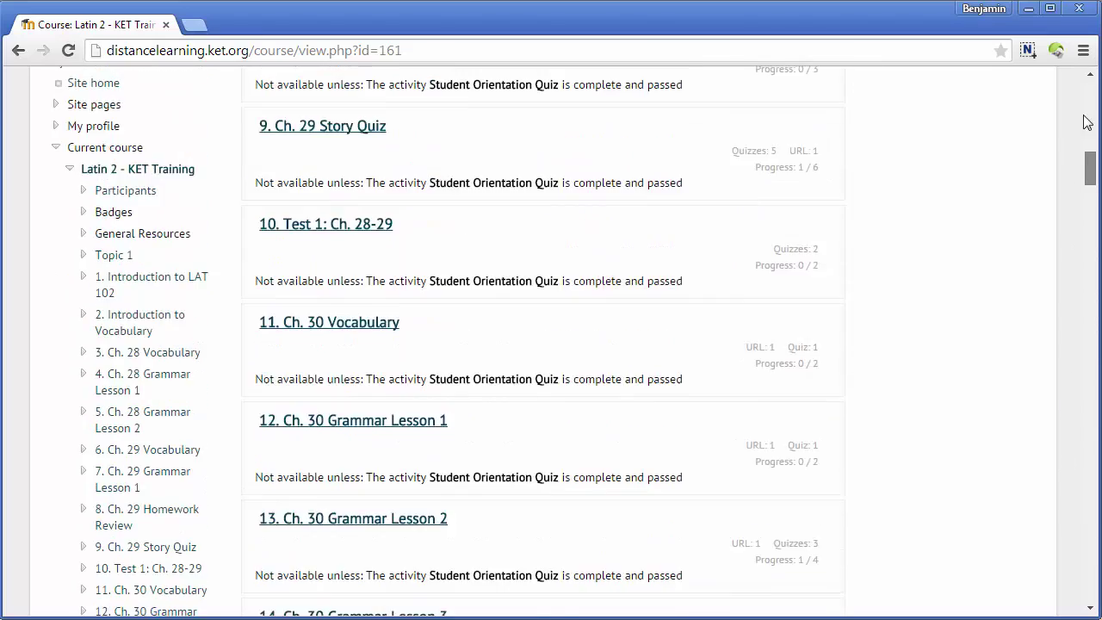
pyautogui.scroll(4, 1087, 101)
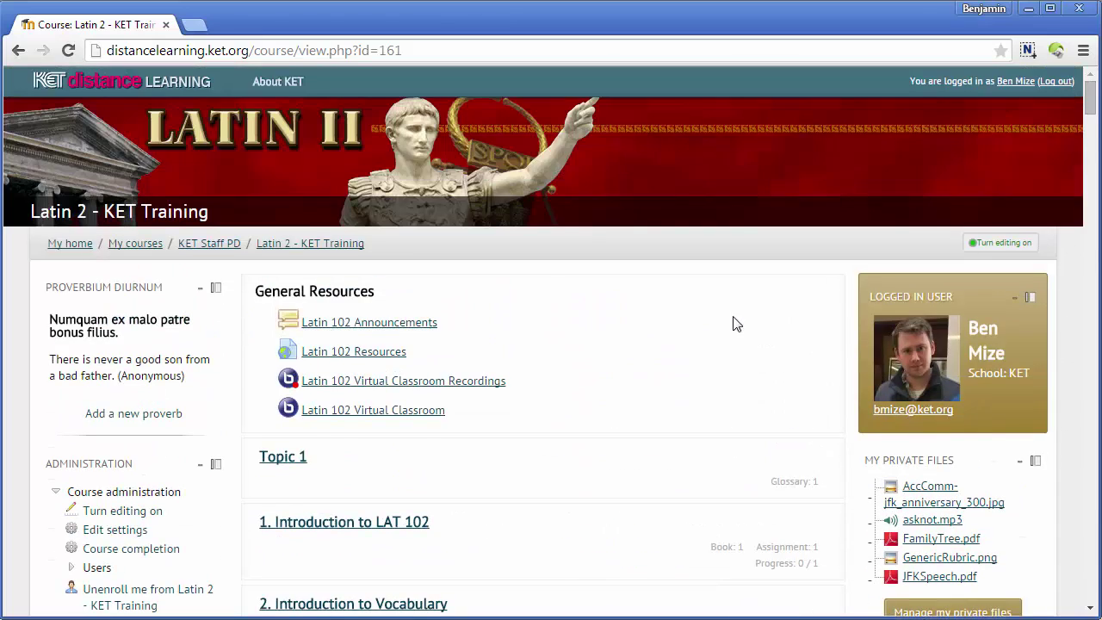
pyautogui.scroll(-2, 730, 329)
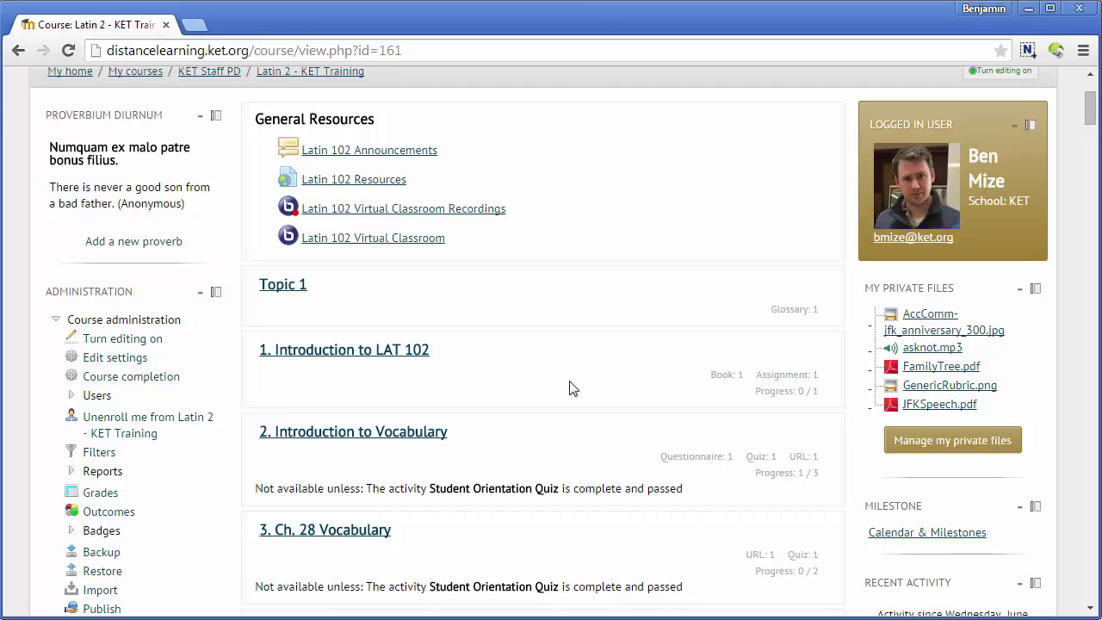
pyautogui.scroll(2, 569, 389)
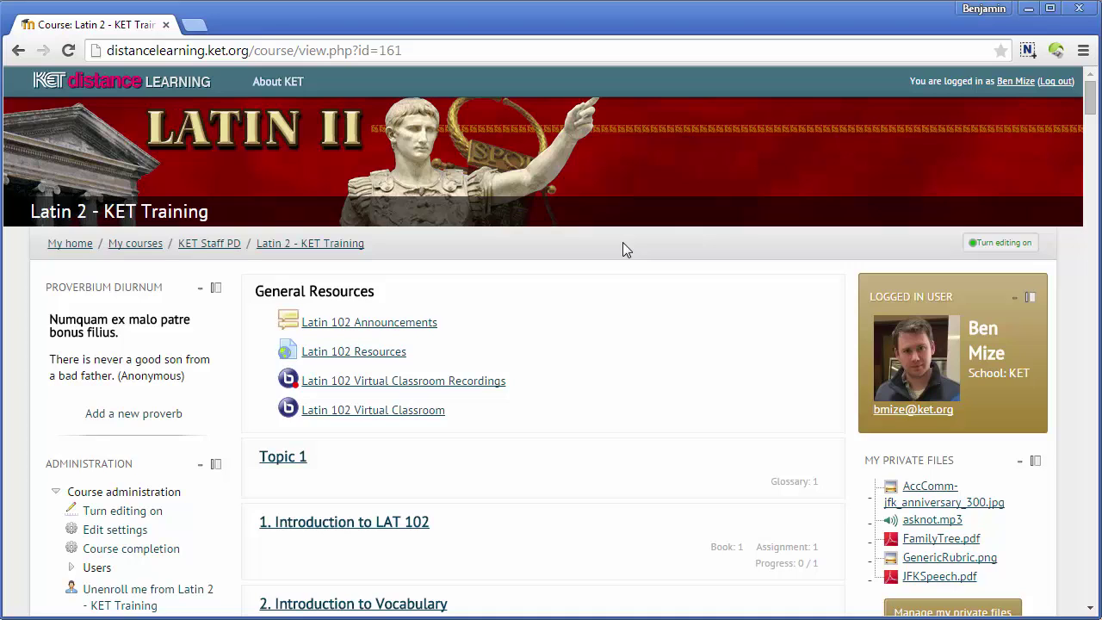
pyautogui.scroll(-9, 635, 293)
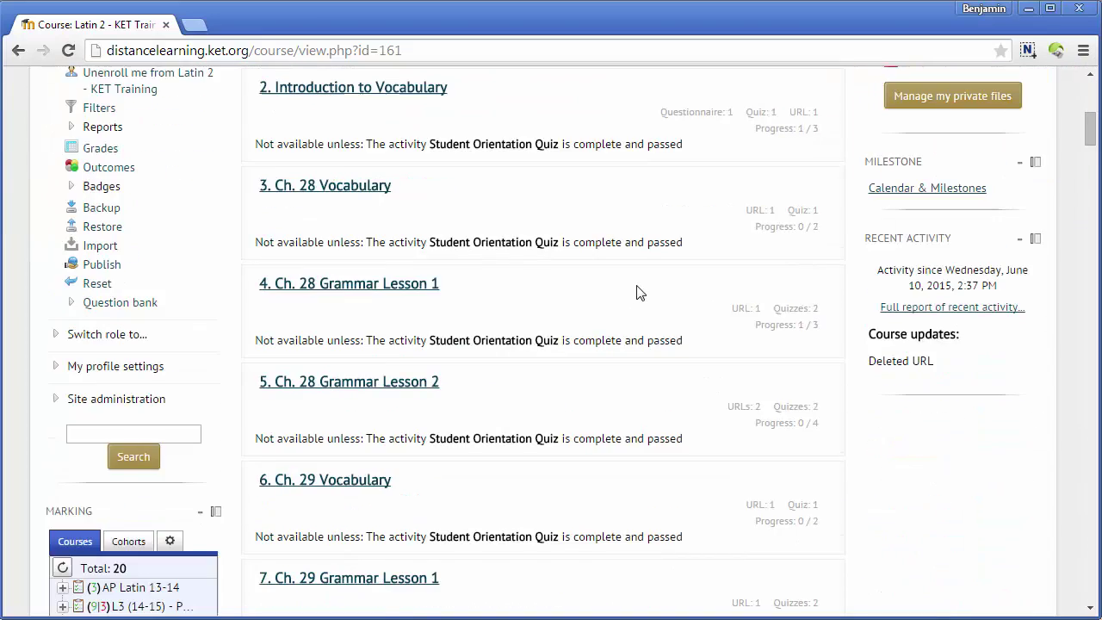
pyautogui.scroll(10, 638, 285)
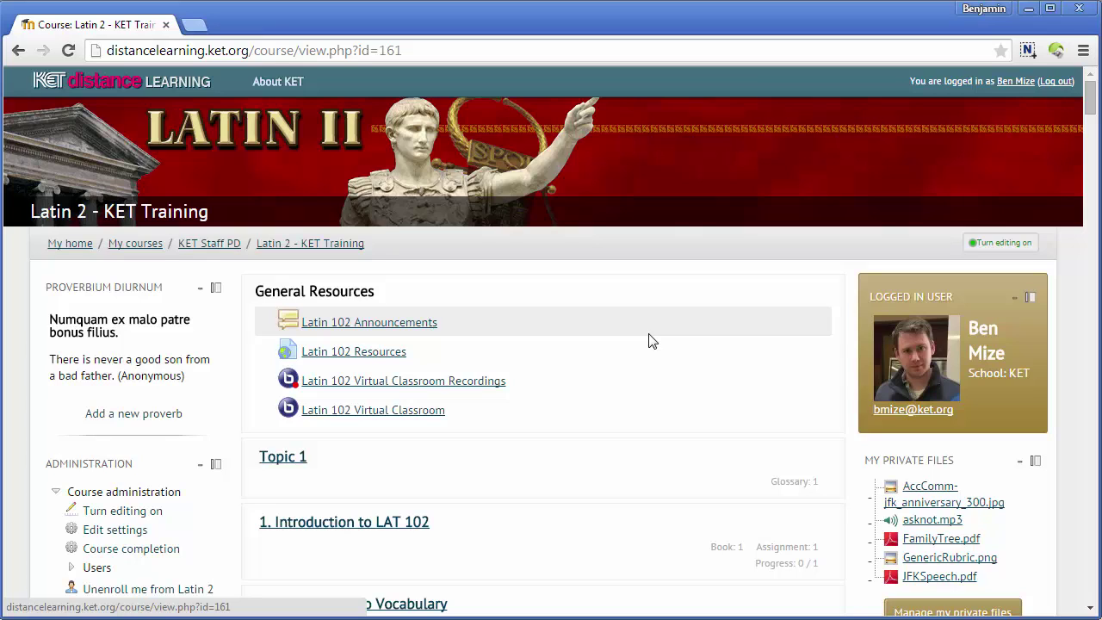
# Turn on editing for the Latin 2 - KET Training course
pyautogui.scroll(-1, 651, 341)
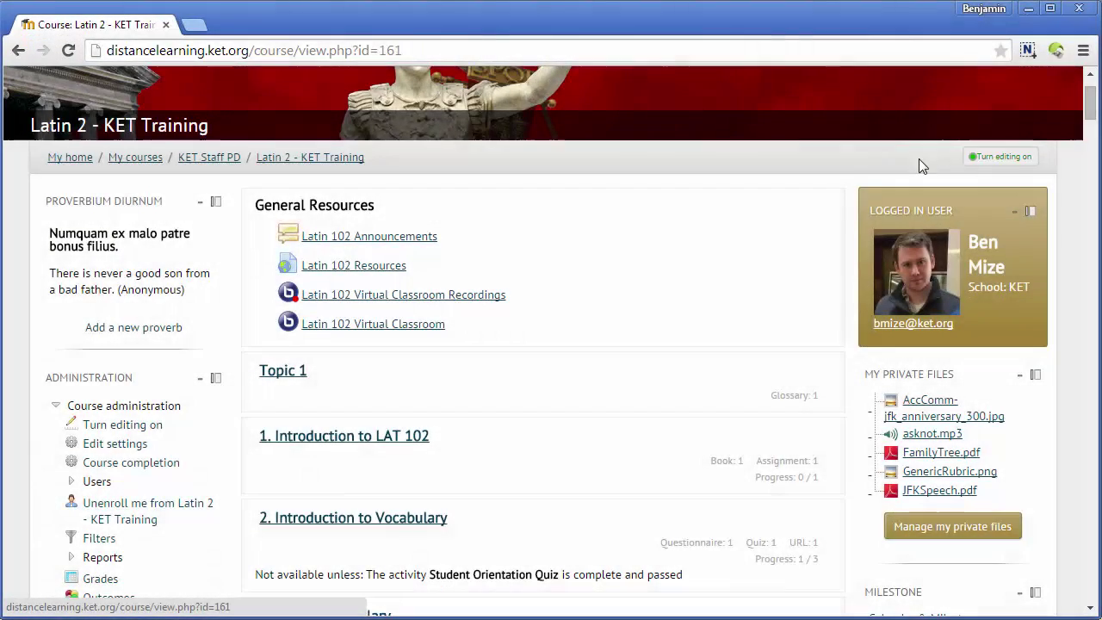
pyautogui.click(1001, 166)
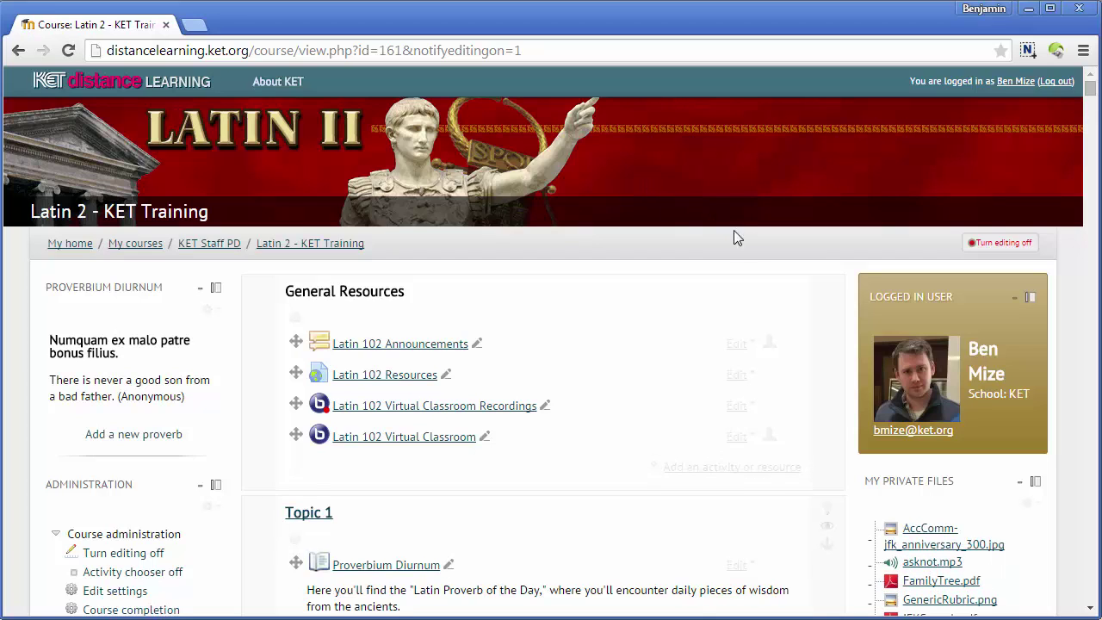
# Edit the Topic 1 section, turn off its default section name and name it "Resources for KET Staff"
pyautogui.scroll(-1, 749, 236)
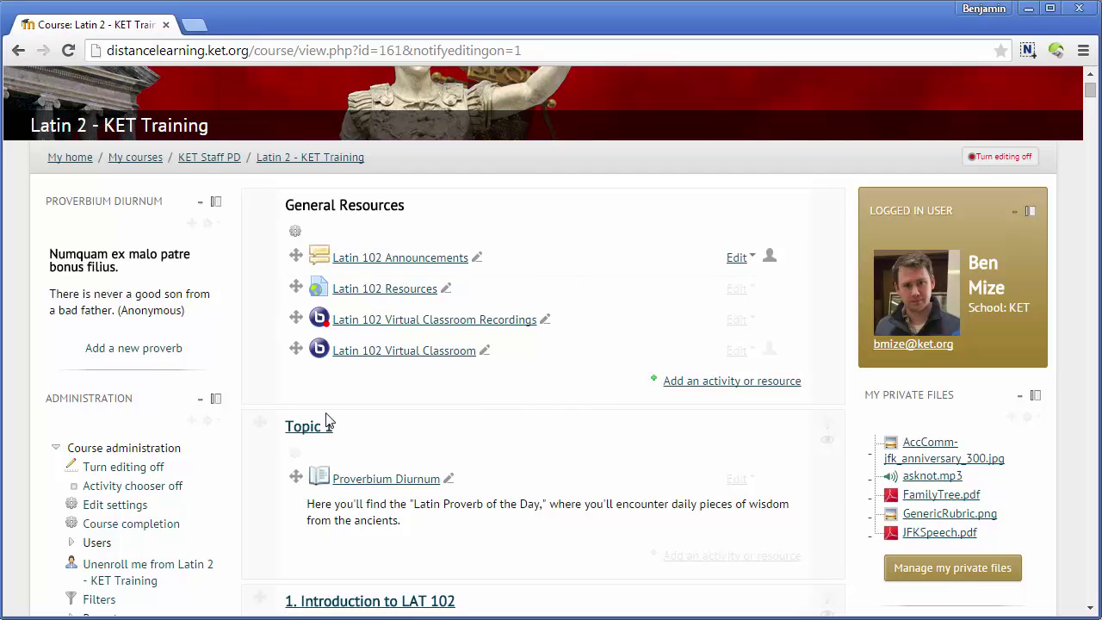
pyautogui.scroll(-2, 581, 362)
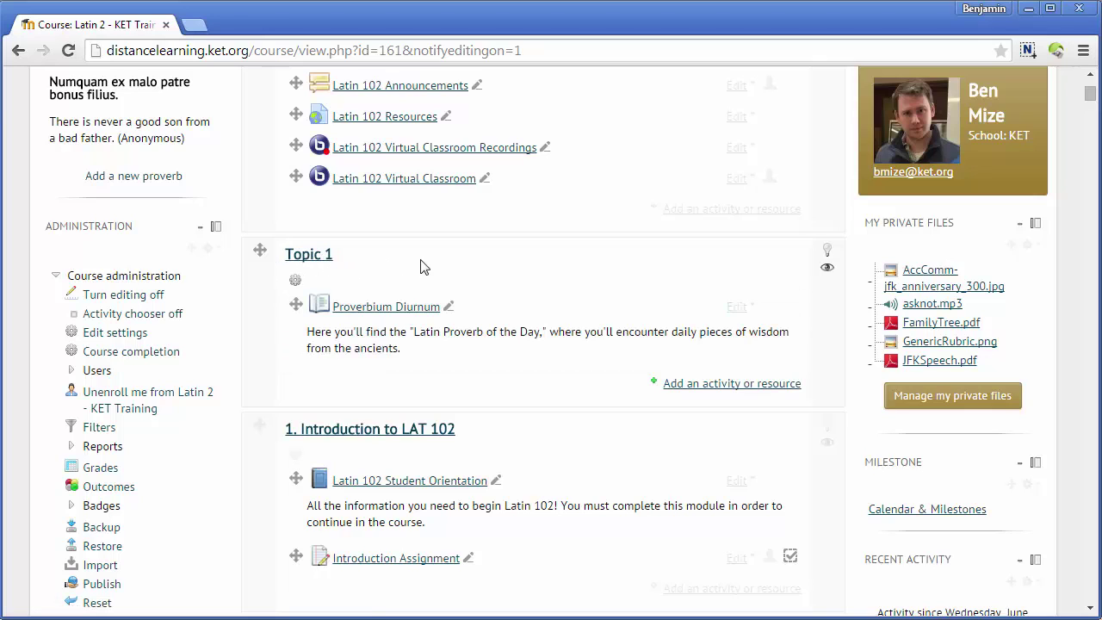
pyautogui.click(295, 284)
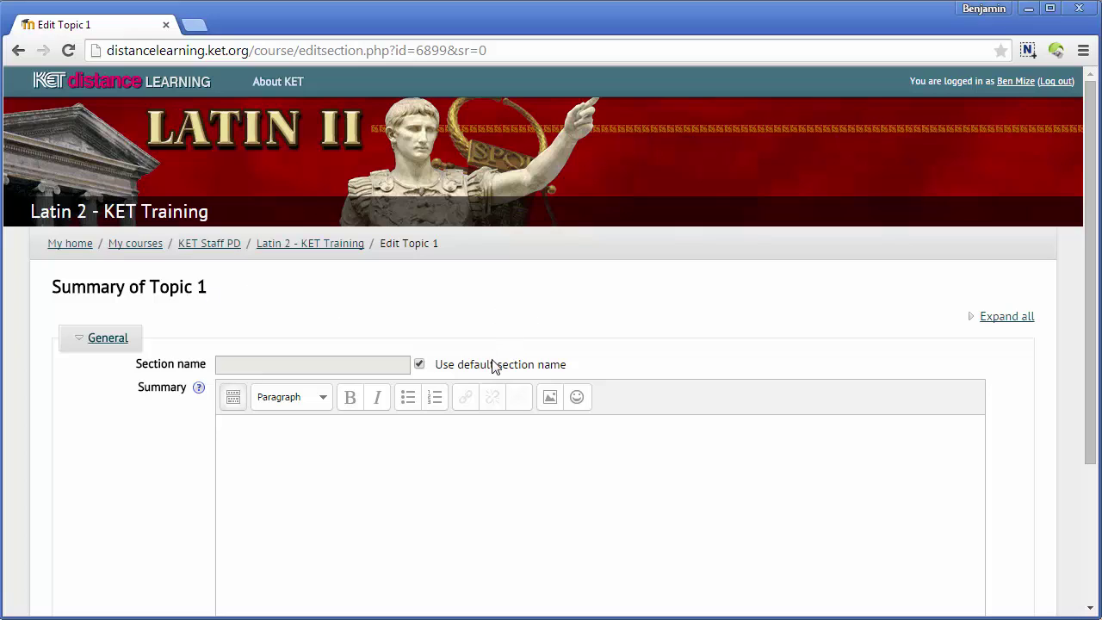
pyautogui.click(419, 364)
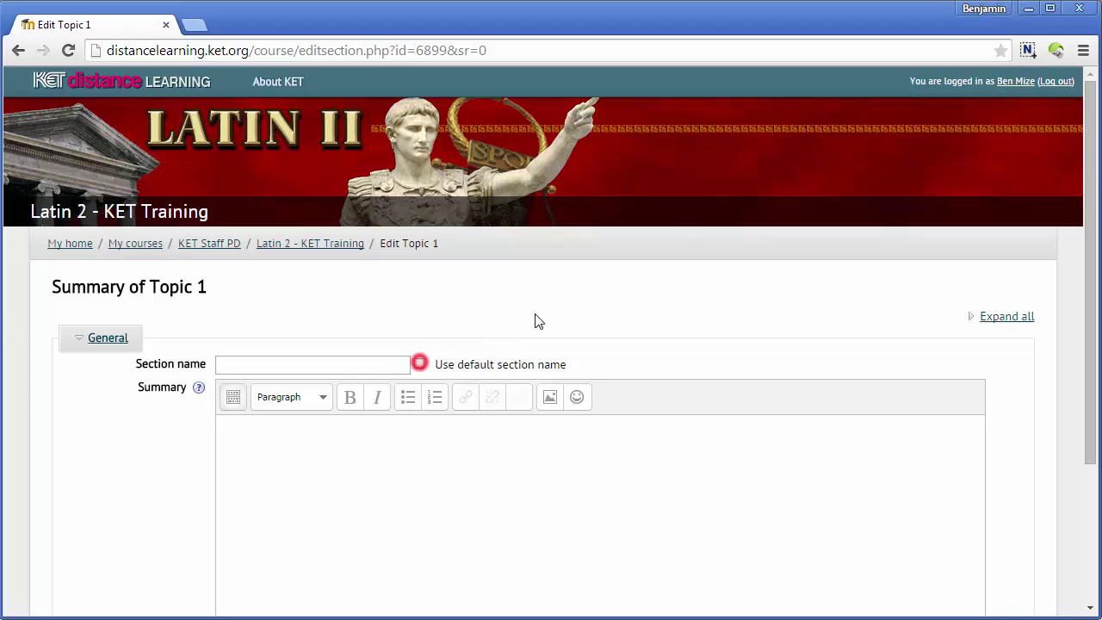
pyautogui.click(274, 364)
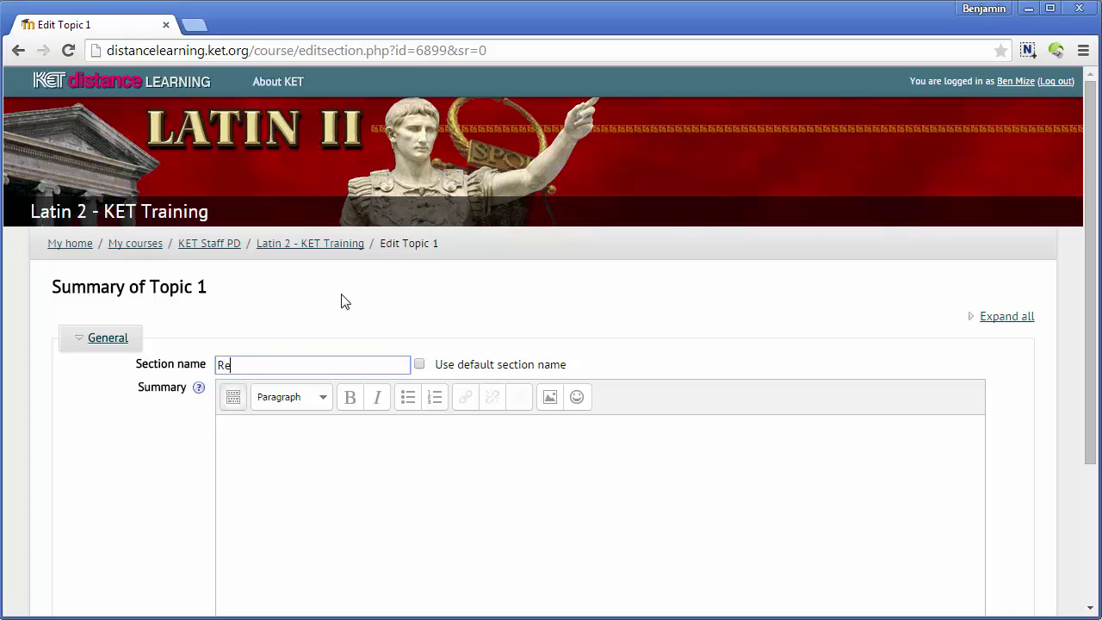
pyautogui.write('ources for KET Staff')
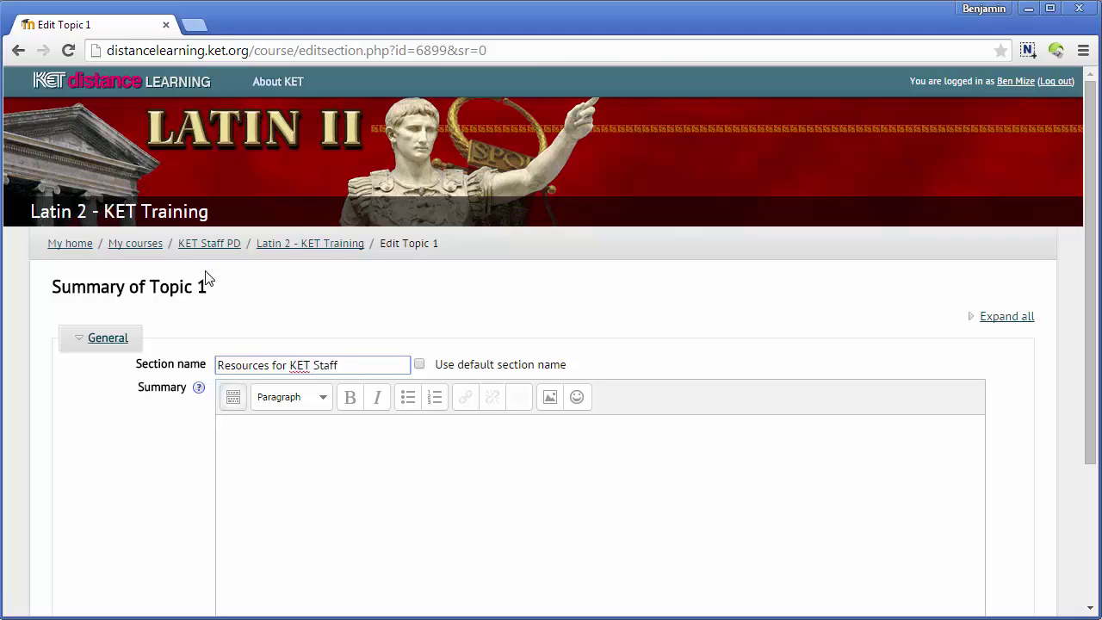
# Write the section summary "This section contains resources available for KET staff."
pyautogui.scroll(-2, 189, 278)
pyautogui.click(316, 292)
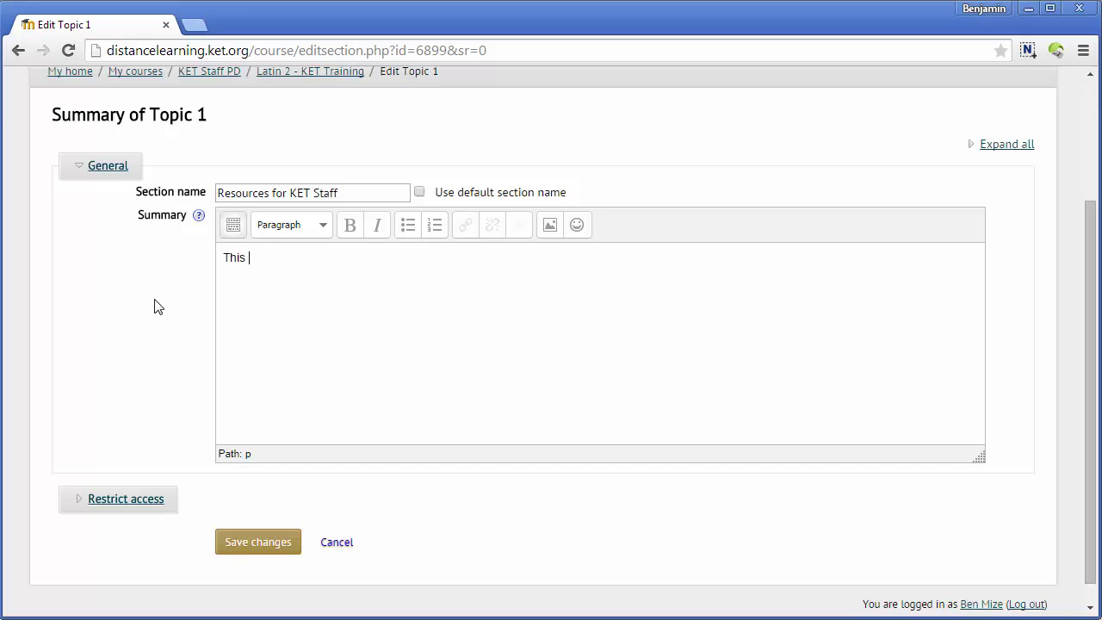
pyautogui.write('tion contains resour')
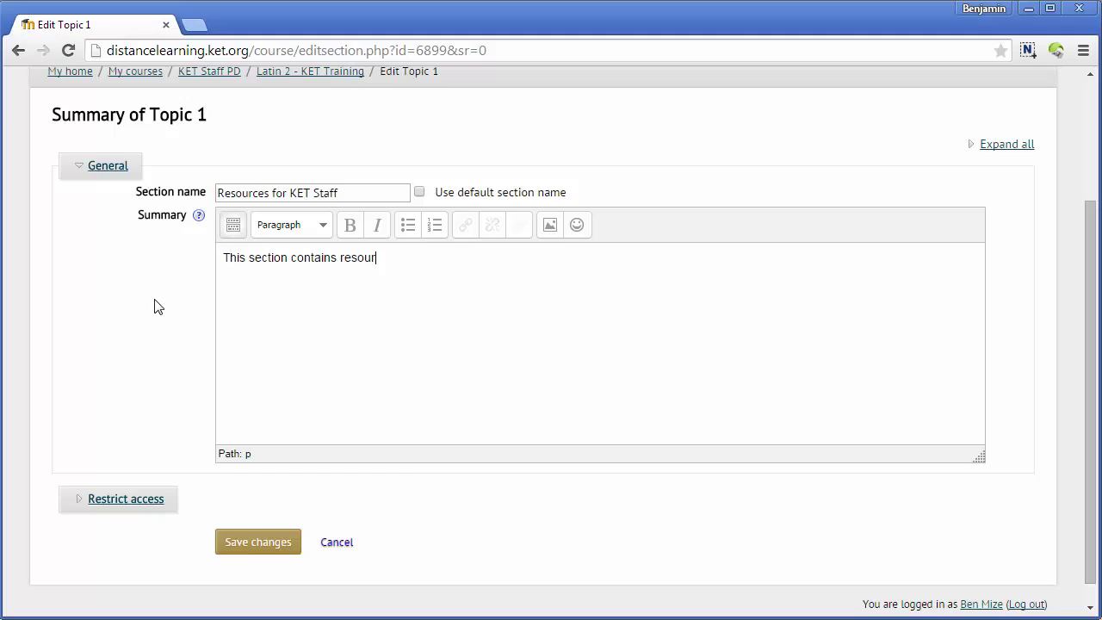
pyautogui.write('ces available for KET staff.')
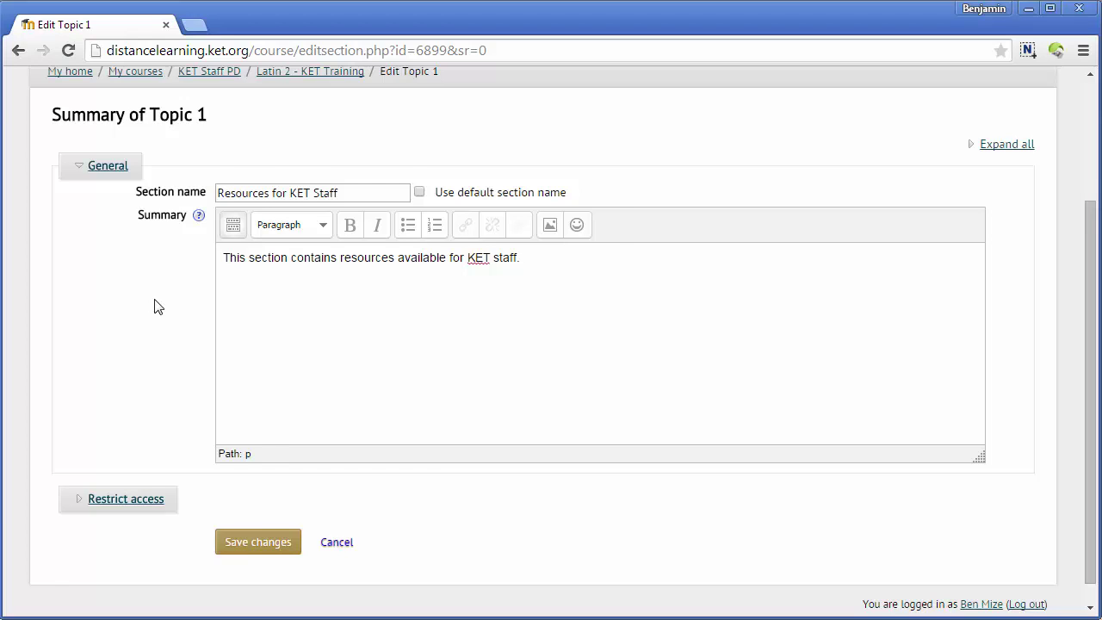
# Add a group access restriction to the section so that students must belong to the KET Staff group
pyautogui.scroll(-1, 151, 344)
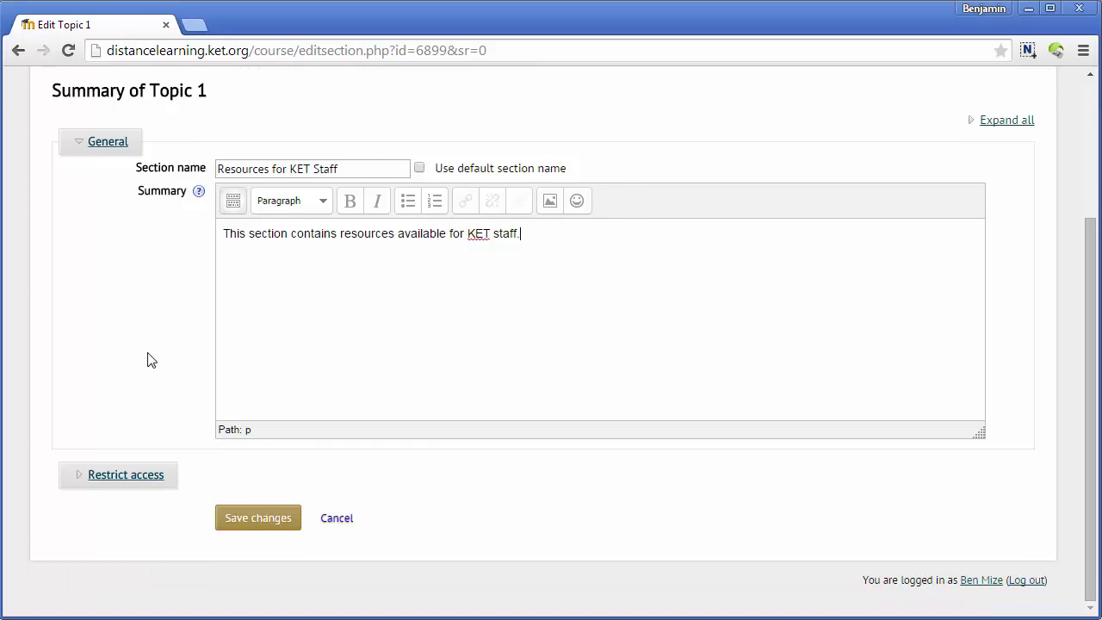
pyautogui.click(125, 479)
pyautogui.scroll(-1, 119, 374)
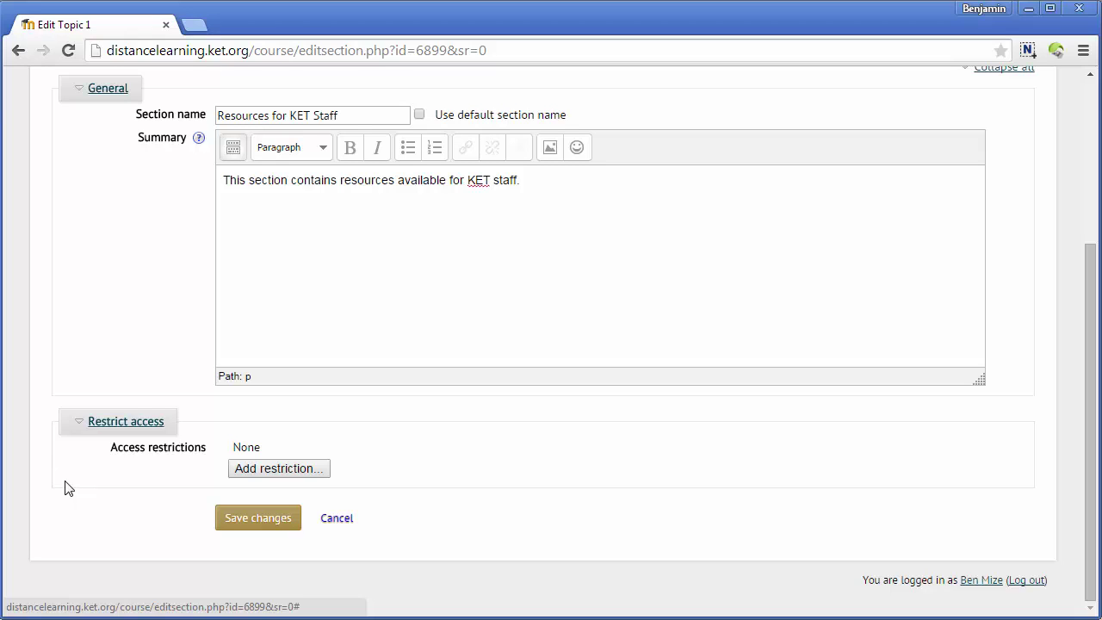
pyautogui.click(290, 469)
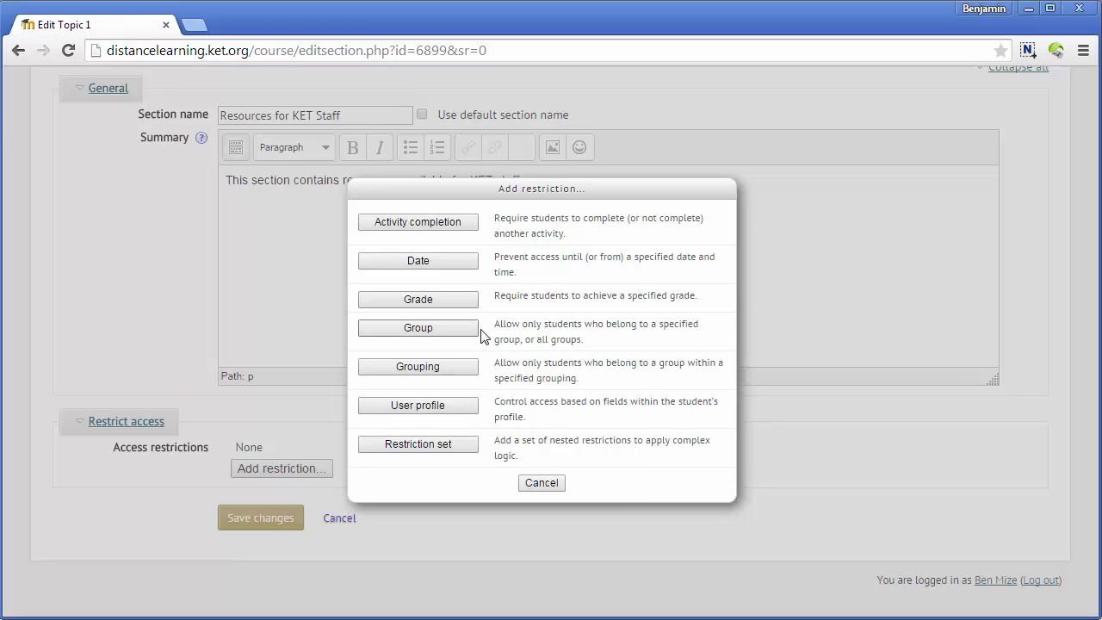
pyautogui.click(419, 329)
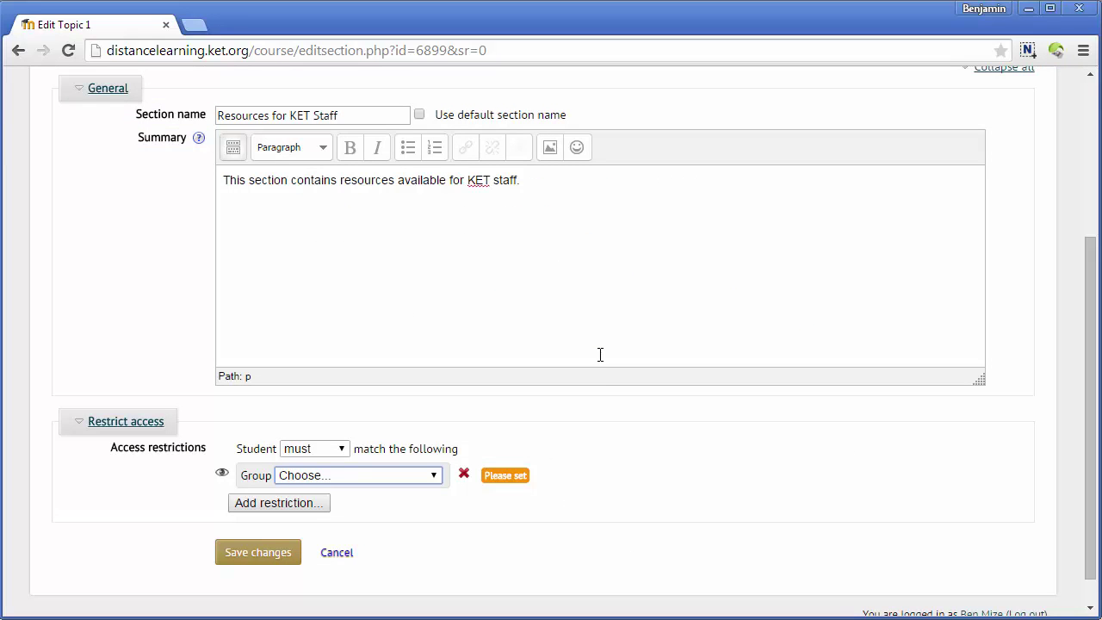
pyautogui.click(433, 479)
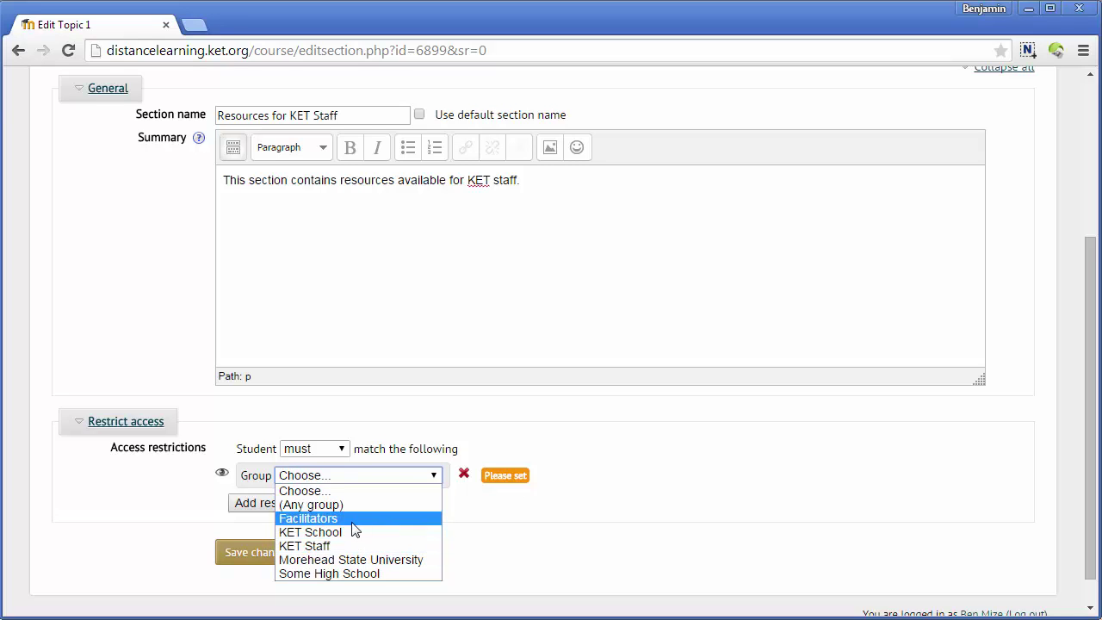
pyautogui.click(303, 546)
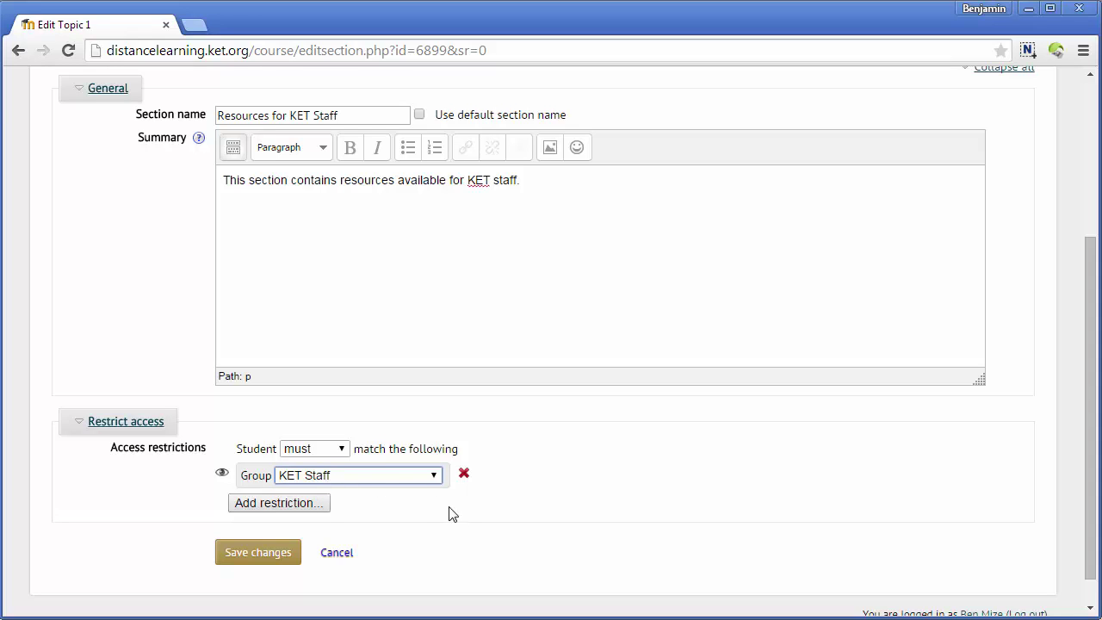
# Set the group restriction to hide the section entirely from students outside the group and save the section changes
pyautogui.click(222, 476)
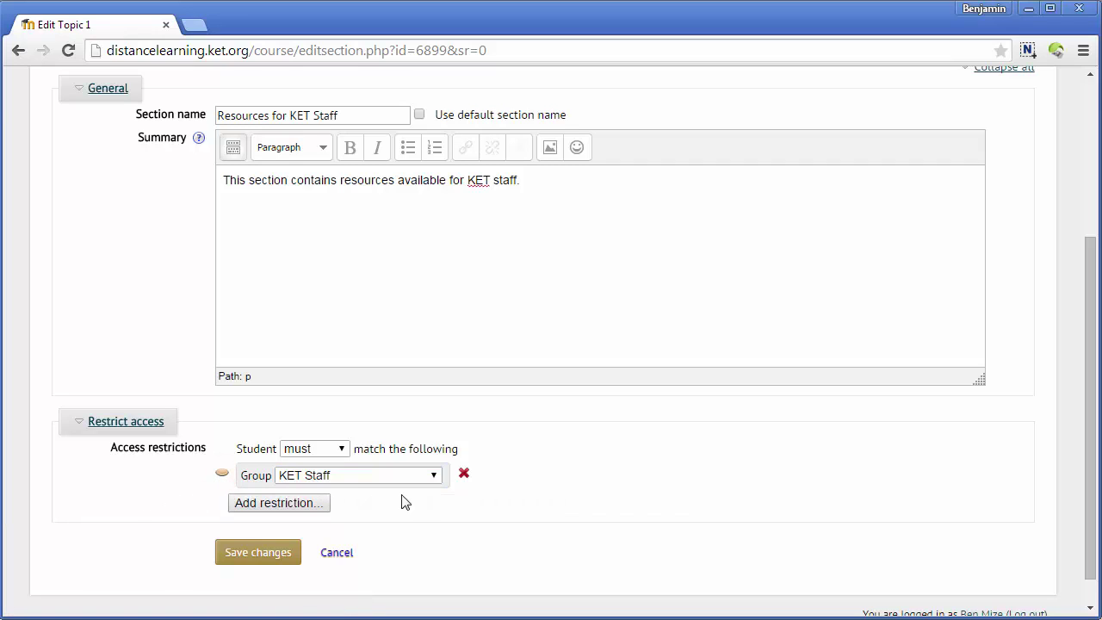
pyautogui.click(222, 473)
pyautogui.click(221, 473)
pyautogui.click(273, 557)
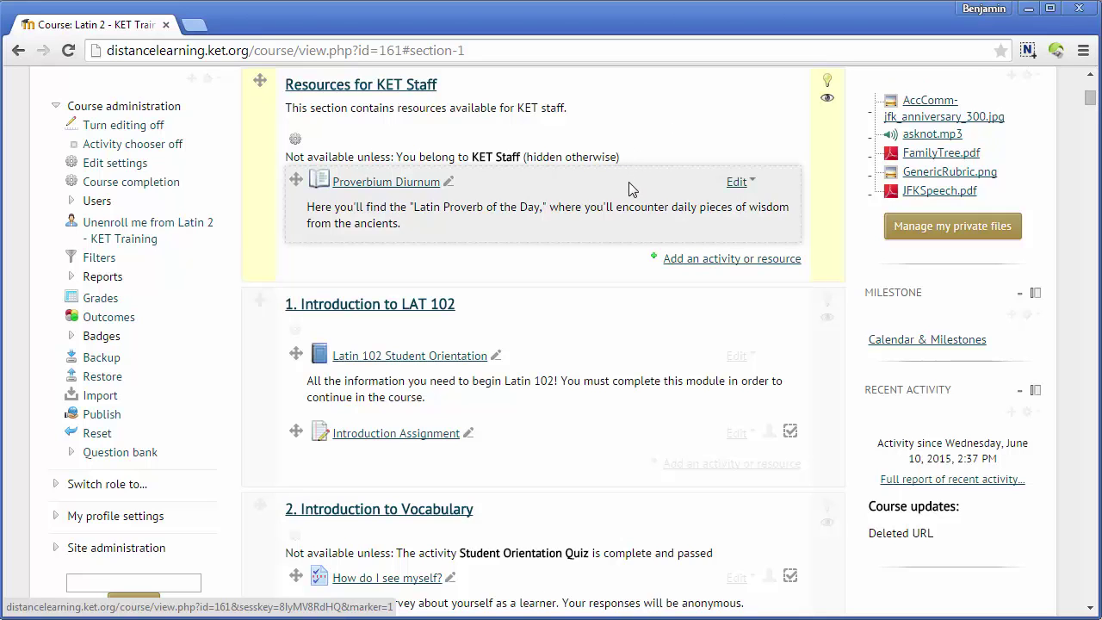
# Remove the current-topic highlight from the Resources for KET Staff section
pyautogui.click(1088, 102)
pyautogui.moveTo(1089, 102)
pyautogui.mouseDown()
pyautogui.moveTo(1089, 86)
pyautogui.moveTo(1089, 114)
pyautogui.moveTo(1089, 93)
pyautogui.mouseUp()
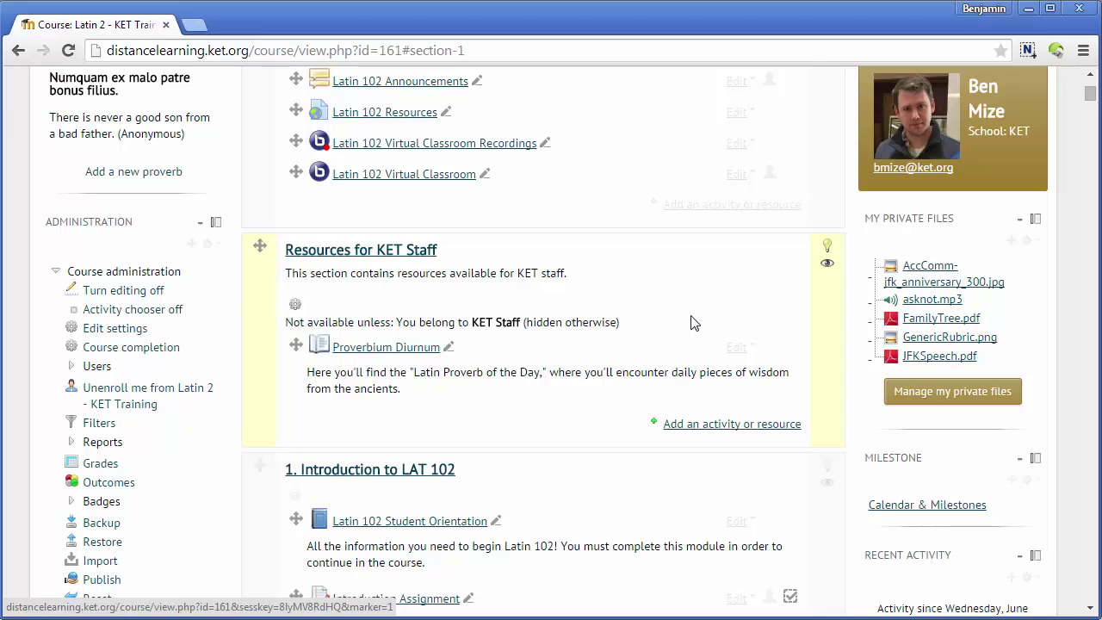
pyautogui.click(824, 247)
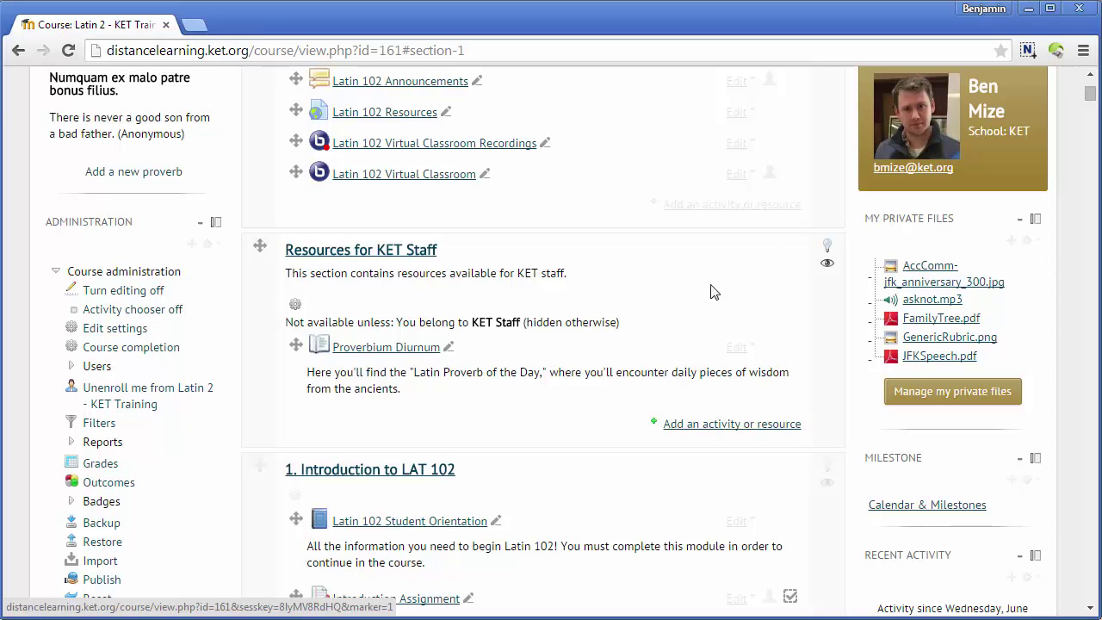
# Hide the Resources for KET Staff section from students and show it again
pyautogui.click(827, 267)
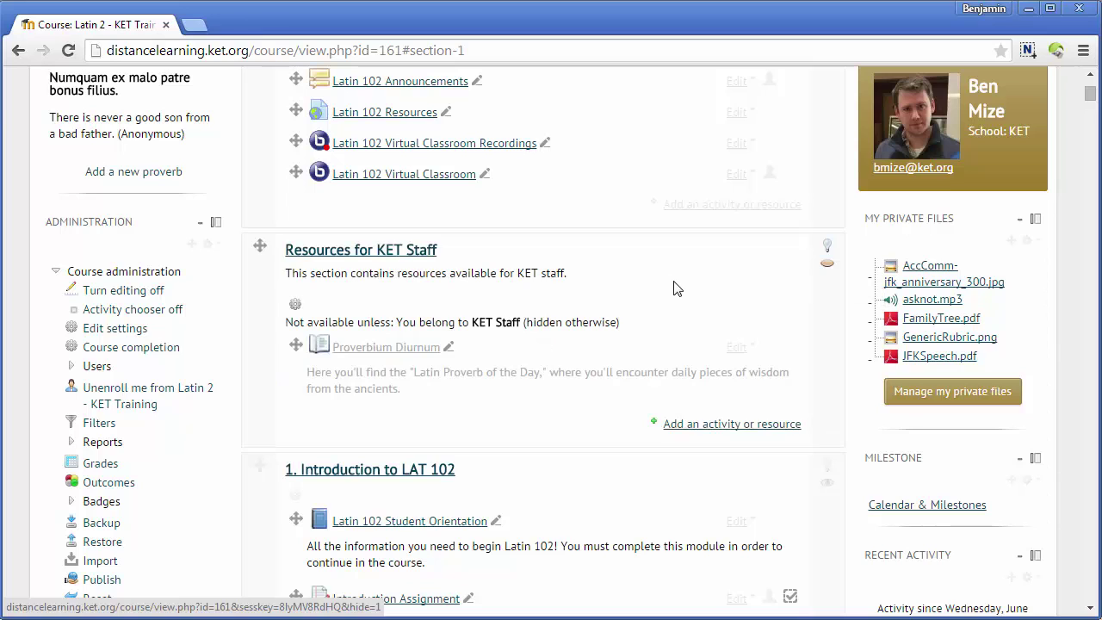
pyautogui.scroll(-1, 675, 273)
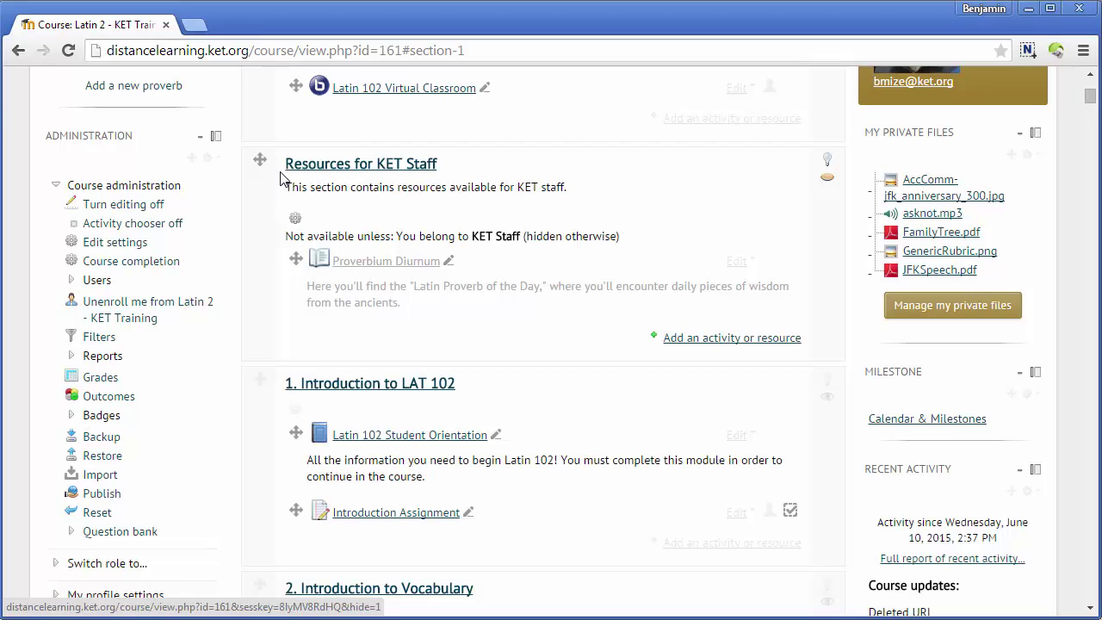
pyautogui.click(827, 183)
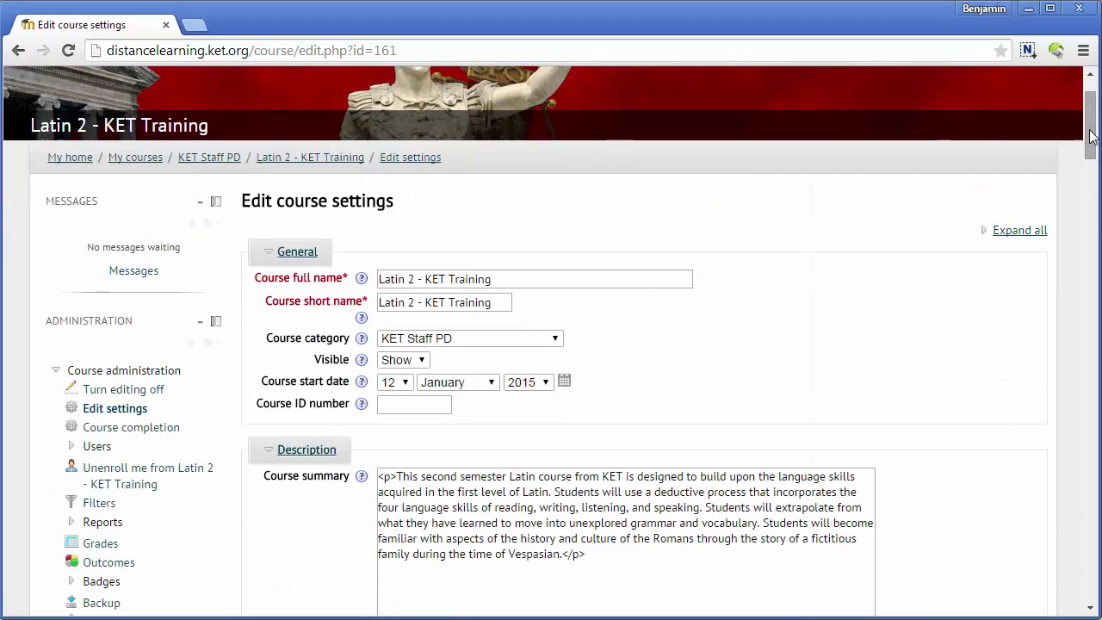
# Expand the Course format settings, browse the available numbers of sections, and leave the course settings without saving
pyautogui.moveTo(1089, 170); pyautogui.dragTo(1090, 215)
pyautogui.scroll(-3, 971, 221)
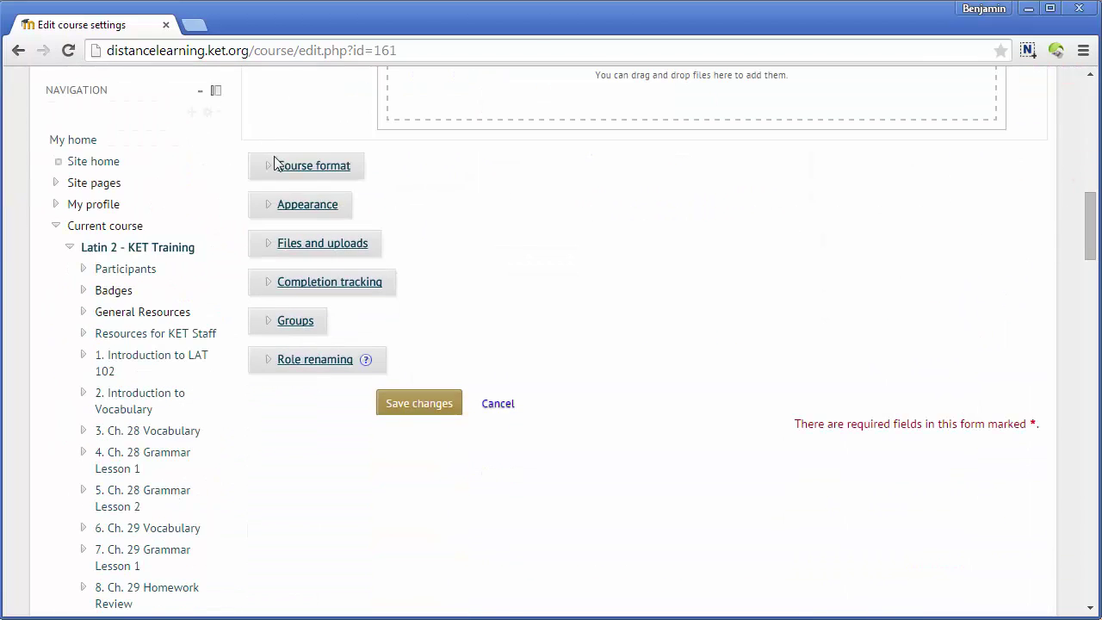
pyautogui.click(313, 168)
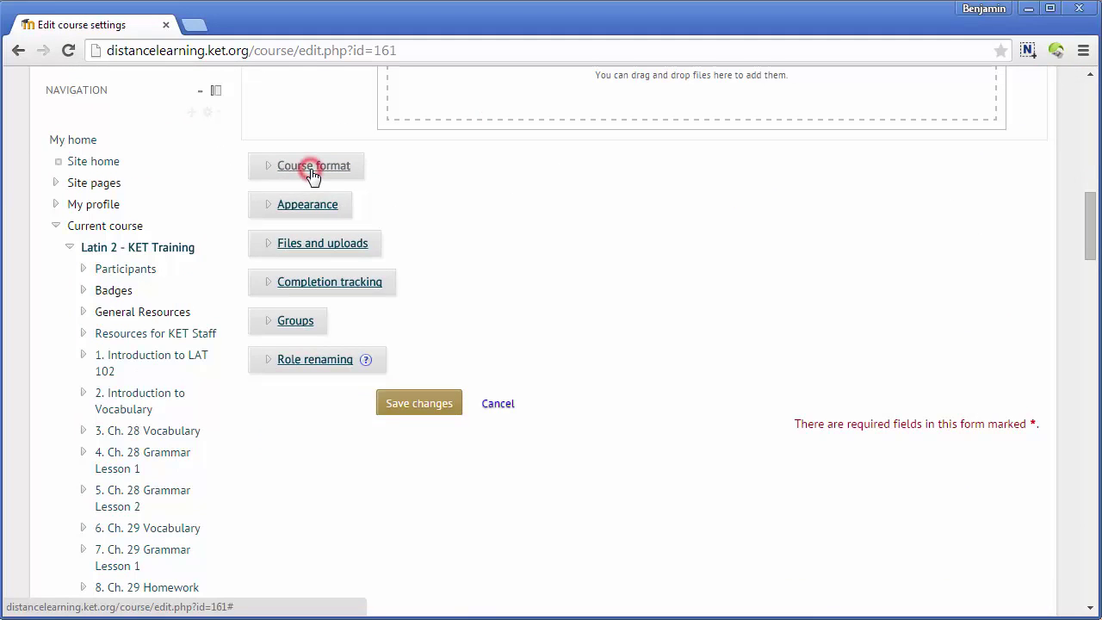
pyautogui.click(412, 222)
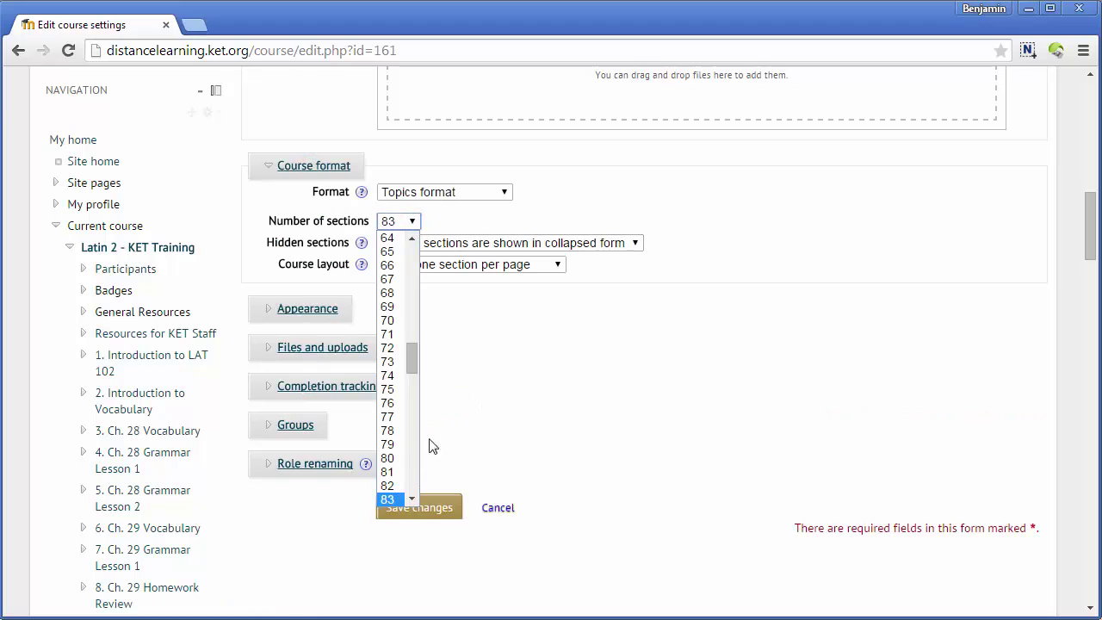
pyautogui.moveTo(412, 360); pyautogui.dragTo(410, 372)
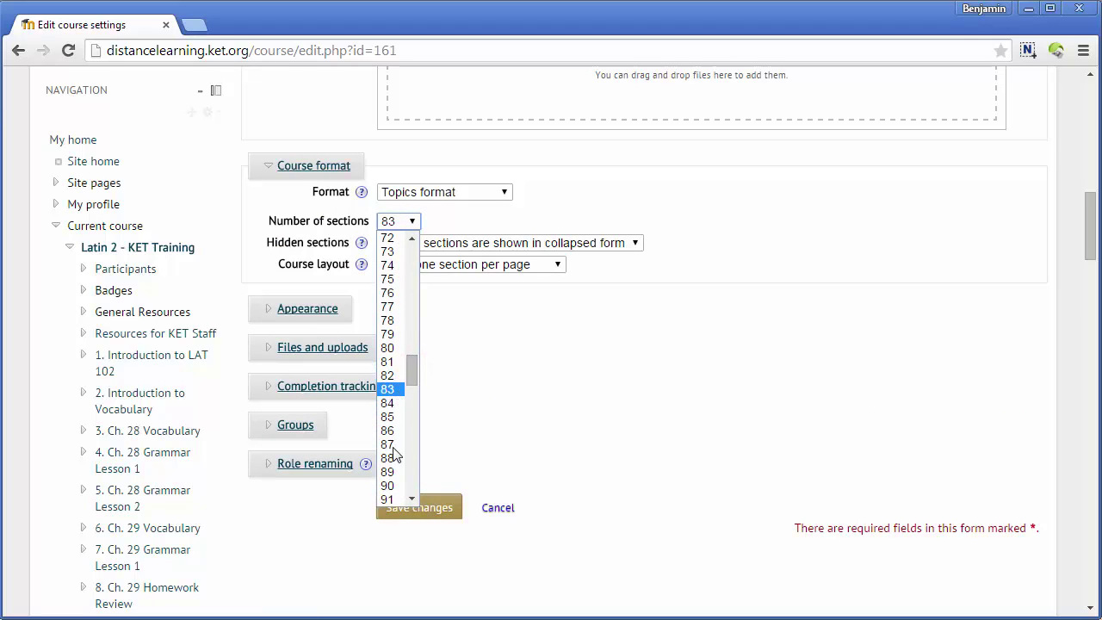
pyautogui.click(413, 372)
pyautogui.moveTo(421, 355); pyautogui.dragTo(418, 307)
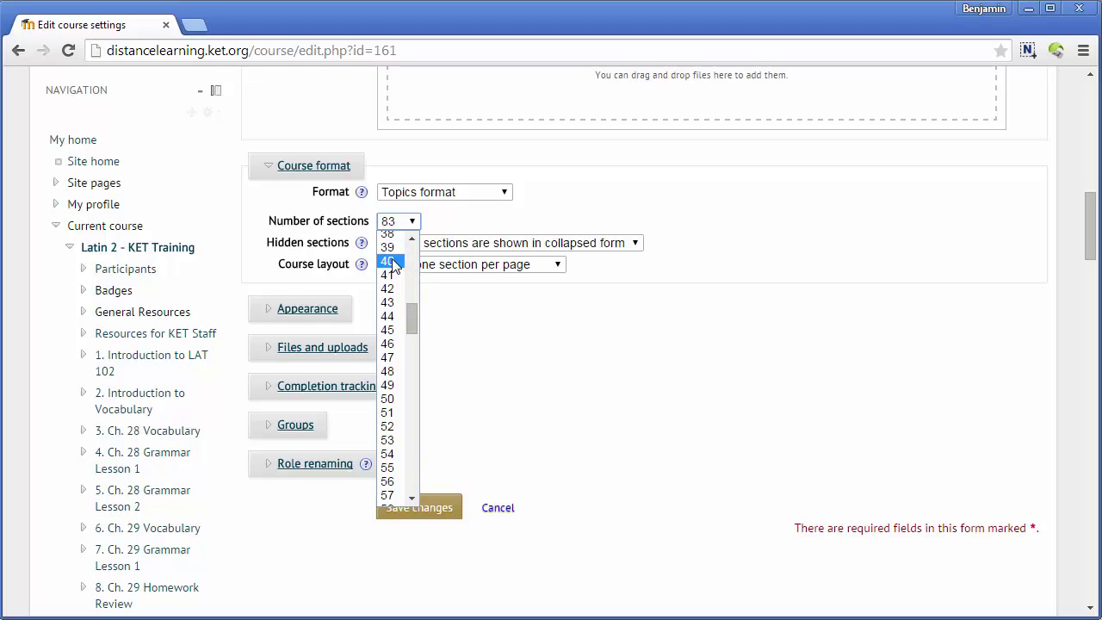
pyautogui.click(597, 371)
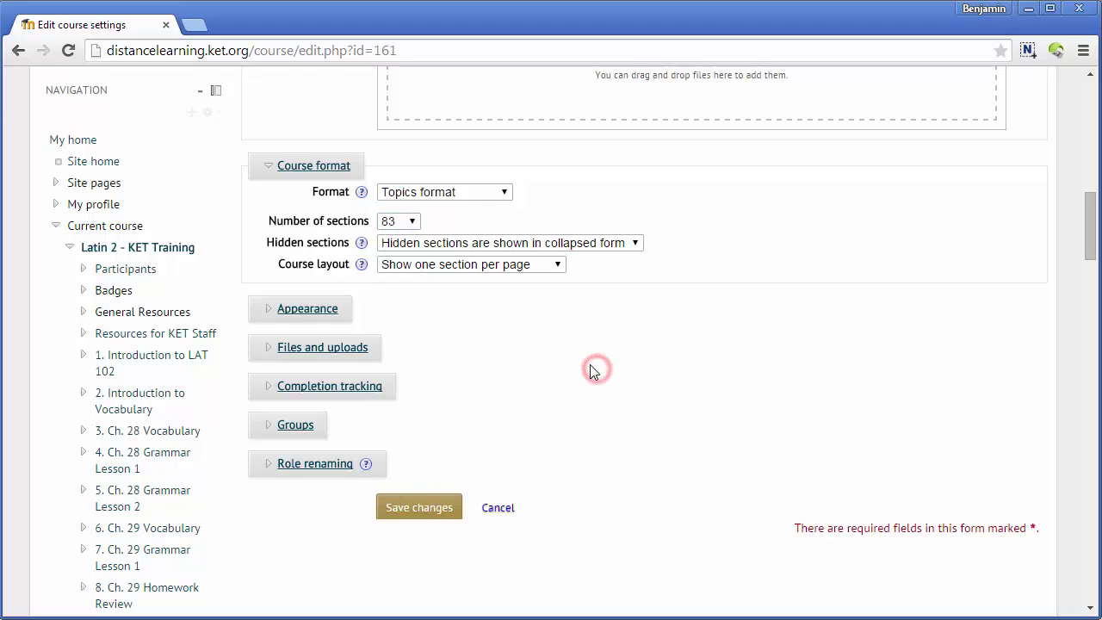
pyautogui.click(502, 509)
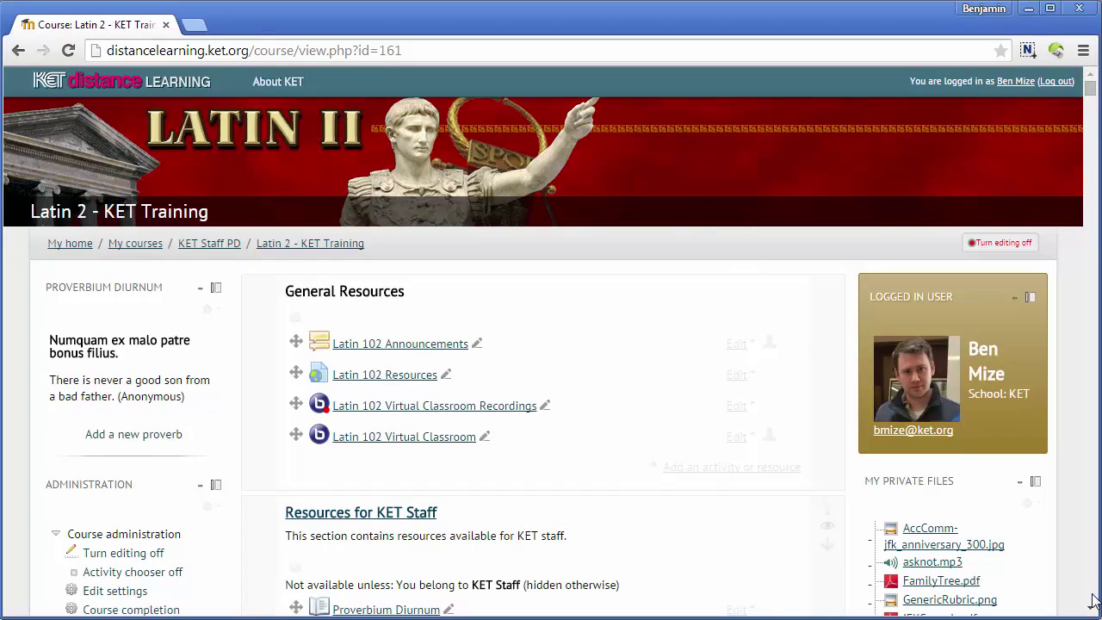
# Add one section at the end of the course page and remove it again
pyautogui.press('End')
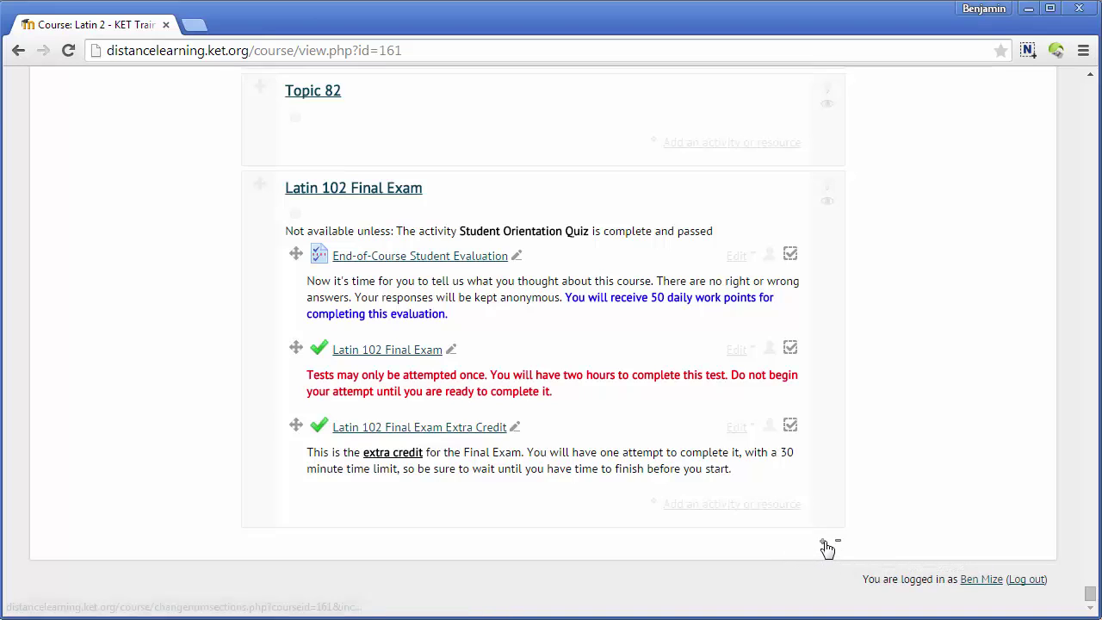
pyautogui.click(822, 543)
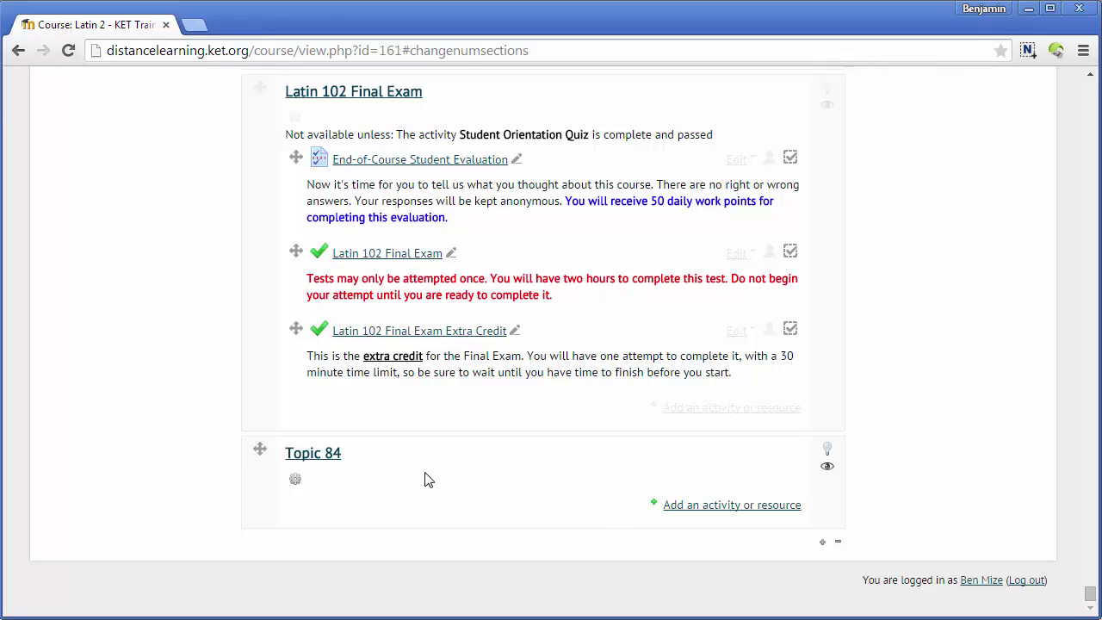
pyautogui.click(838, 544)
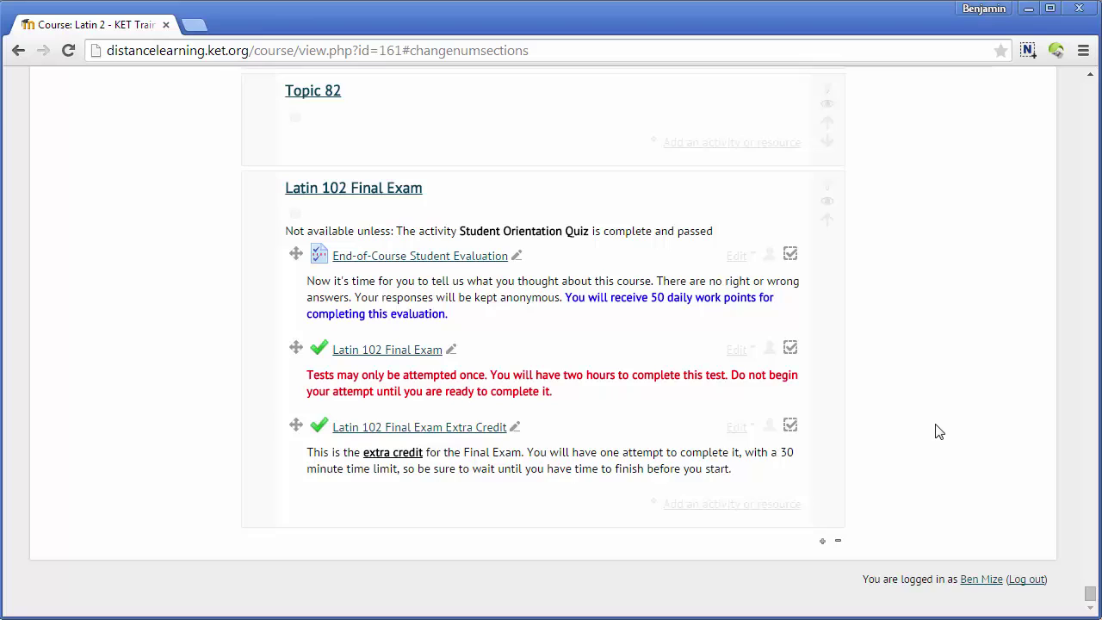
# Reduce the course by one section at the end of the page, then increase it by one to restore the Latin 102 Final Exam section
pyautogui.click(837, 540)
pyautogui.moveTo(240, 220)
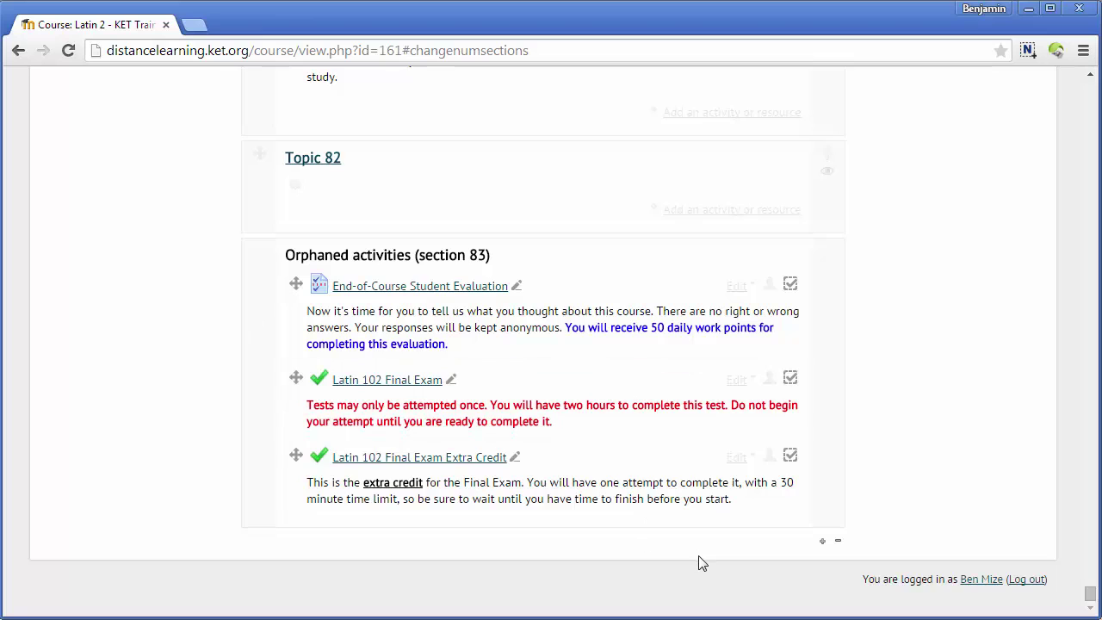
pyautogui.click(822, 543)
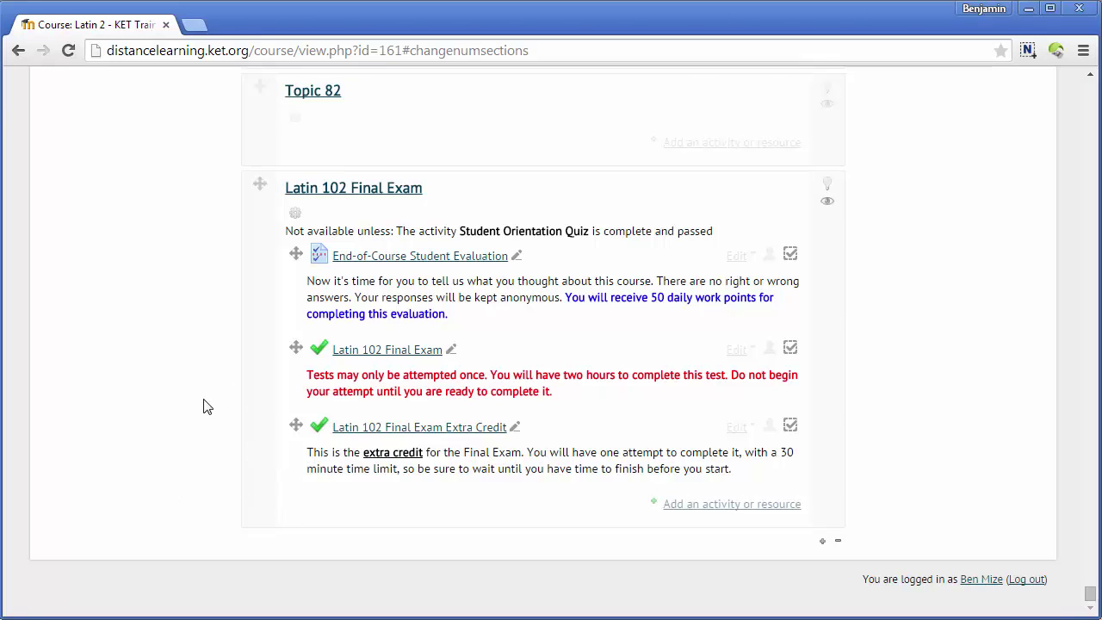
# Move the Latin 102 Final Exam section directly above 80. Ch. 49 Grammar Lesson 1 and reload the page to check the order
pyautogui.scroll(1, 207, 406)
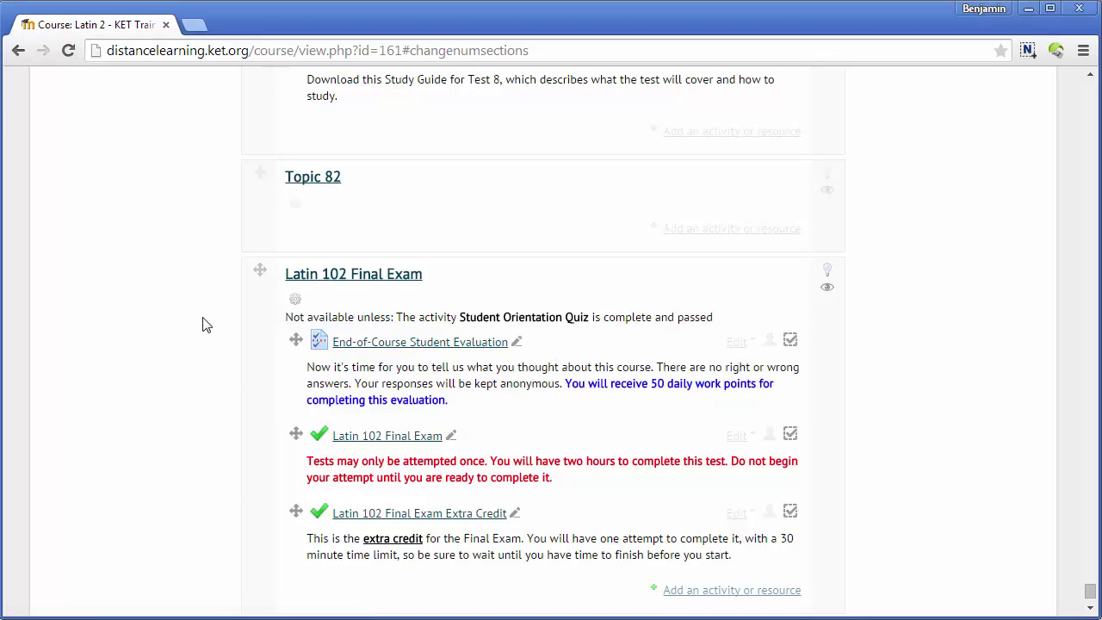
pyautogui.scroll(15, 207, 319)
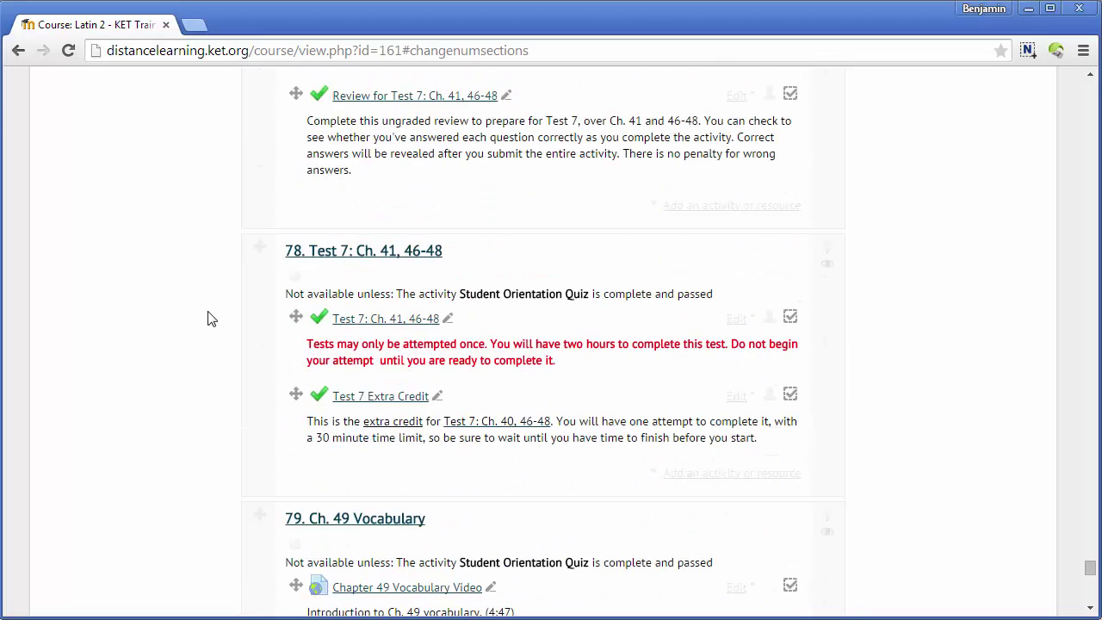
pyautogui.scroll(-15, 210, 320)
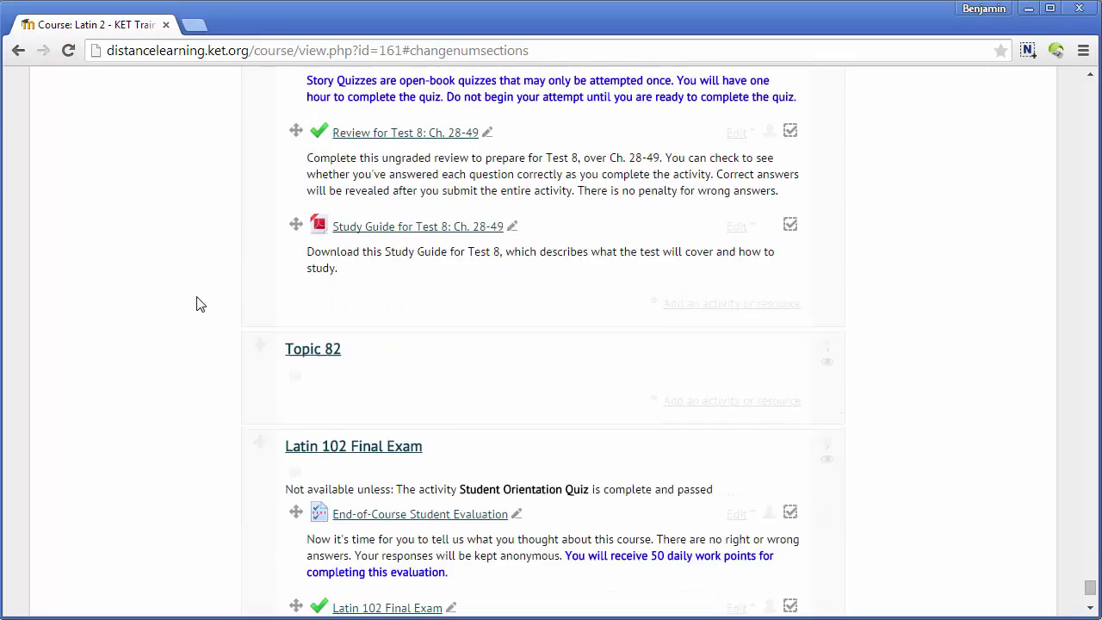
pyautogui.scroll(-1, 197, 303)
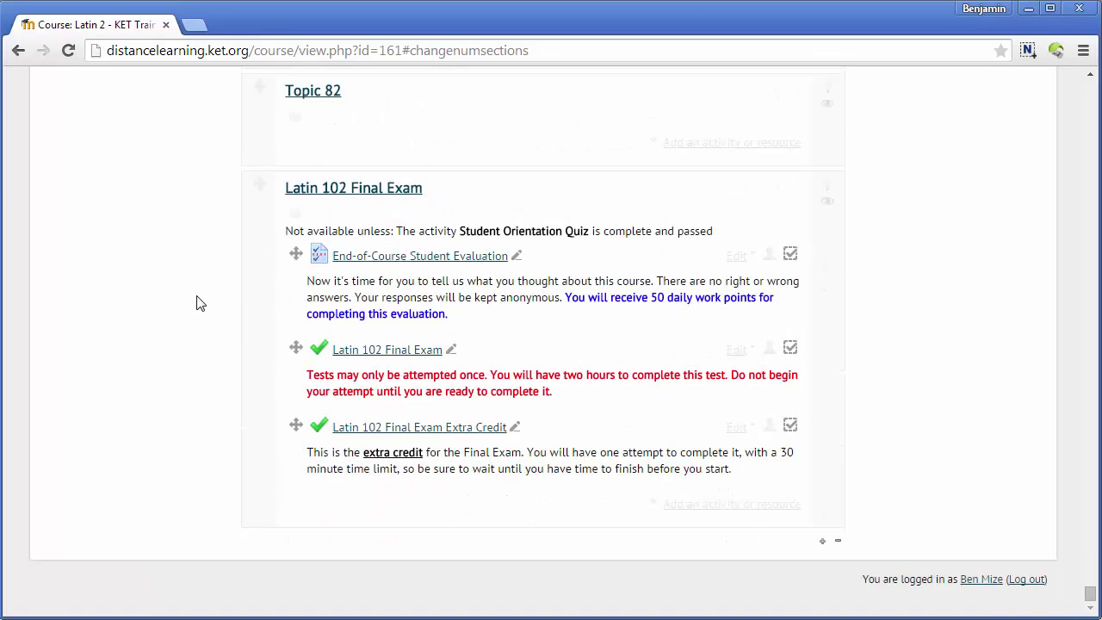
pyautogui.click(258, 186)
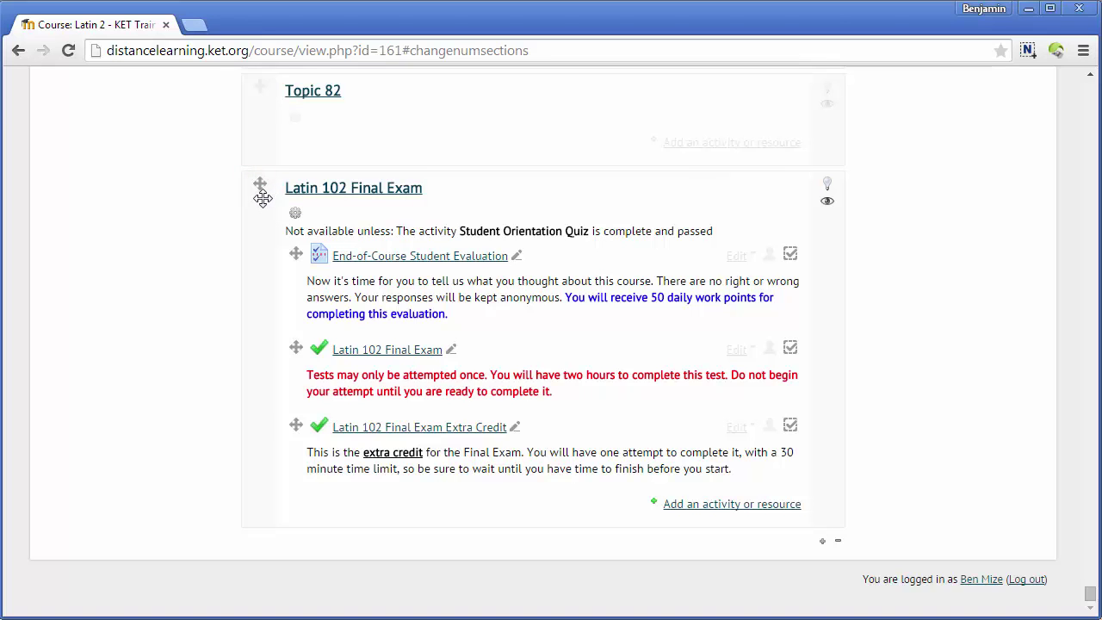
pyautogui.moveTo(263, 198); pyautogui.dragTo(269, 134)
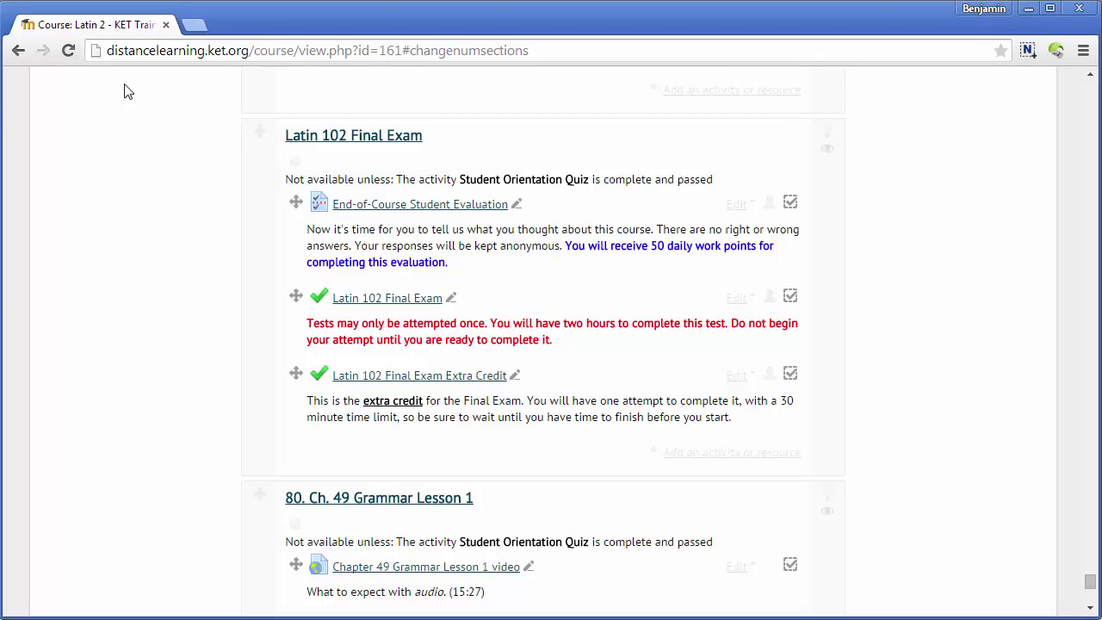
pyautogui.click(69, 52)
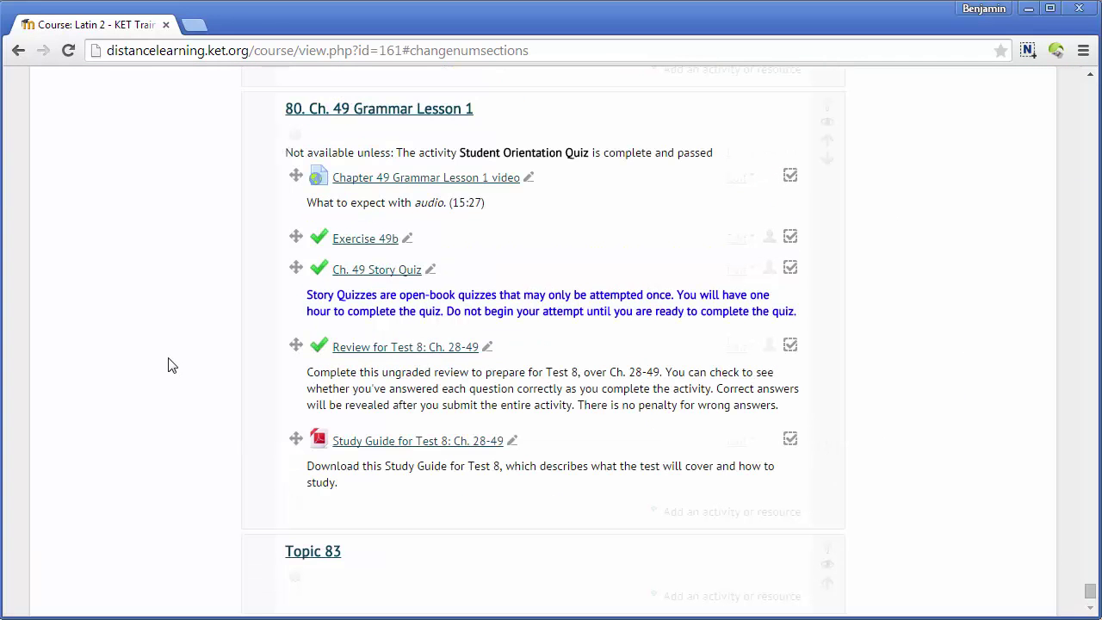
pyautogui.scroll(3, 169, 365)
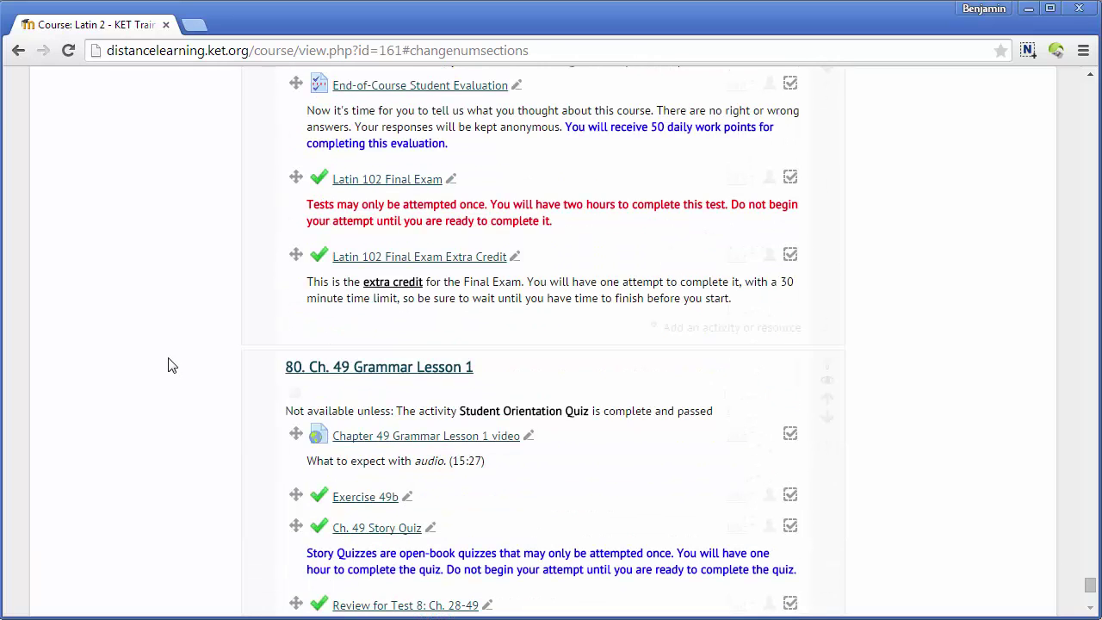
pyautogui.scroll(1, 169, 365)
pyautogui.scroll(1, 169, 365)
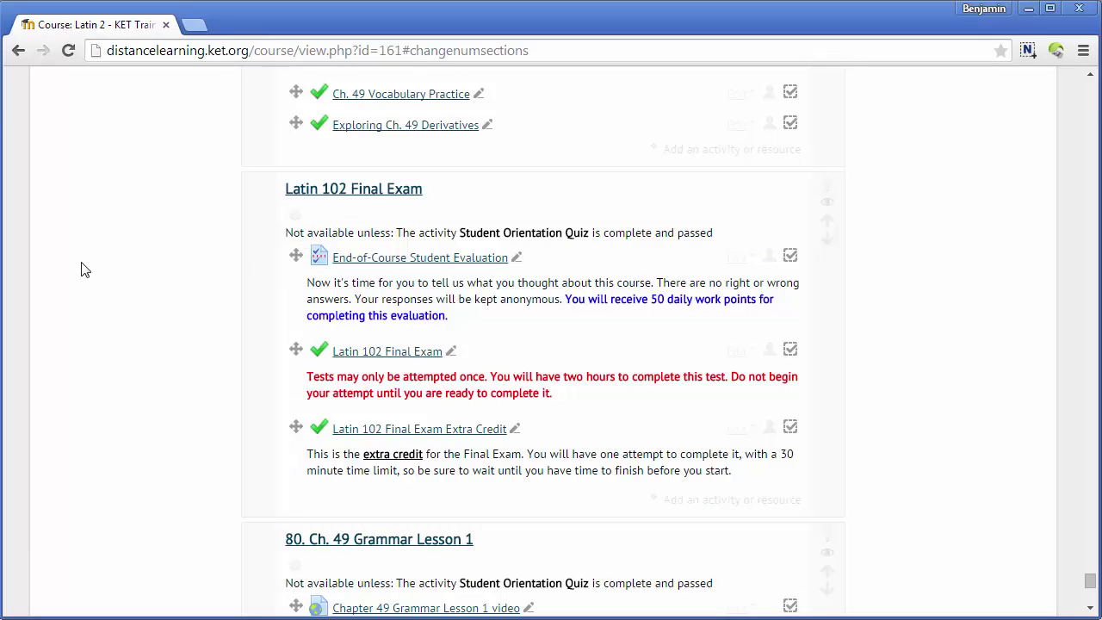
# Move the Latin 102 Final Exam section to the item "1. Introduction to LAT 102" using the list of move destinations
pyautogui.scroll(-2, 270, 347)
pyautogui.scroll(12, 177, 332)
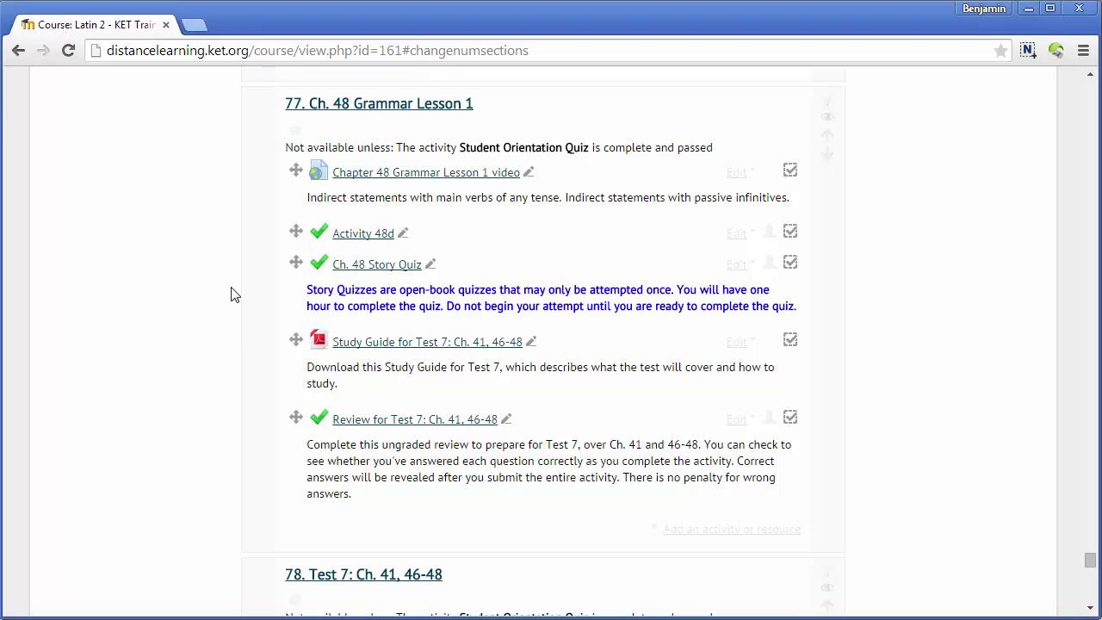
pyautogui.scroll(-8, 230, 294)
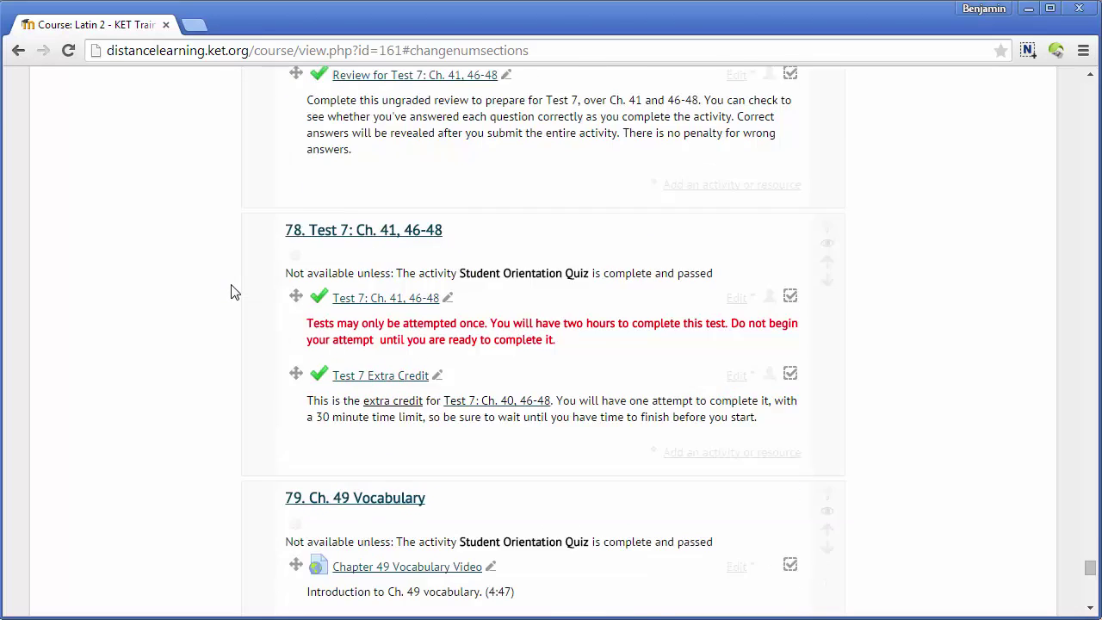
pyautogui.scroll(-2, 230, 291)
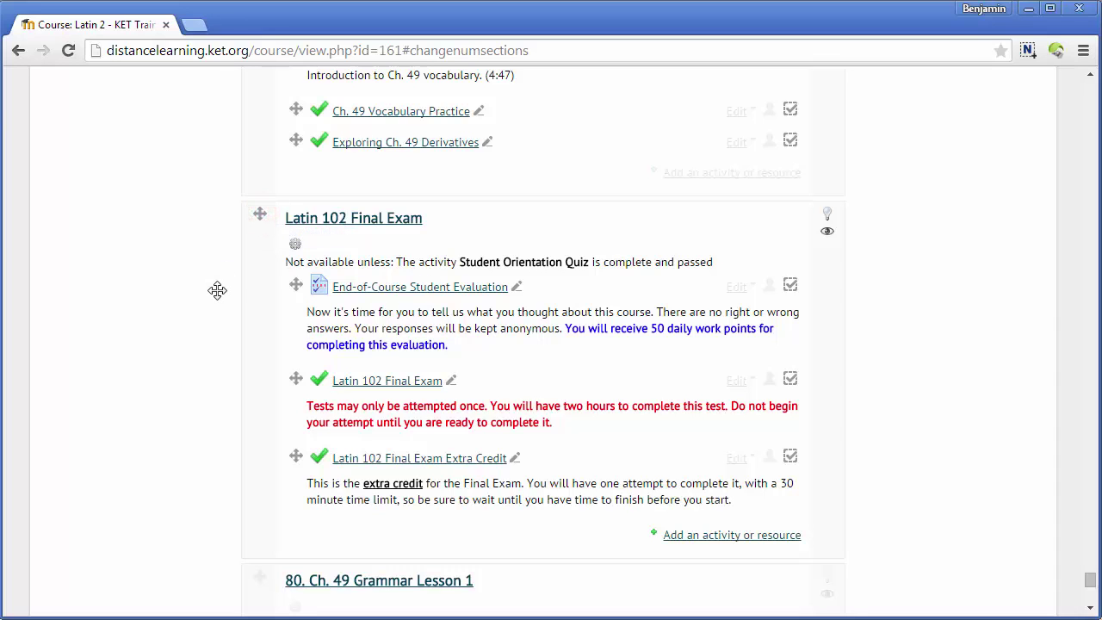
pyautogui.click(259, 213)
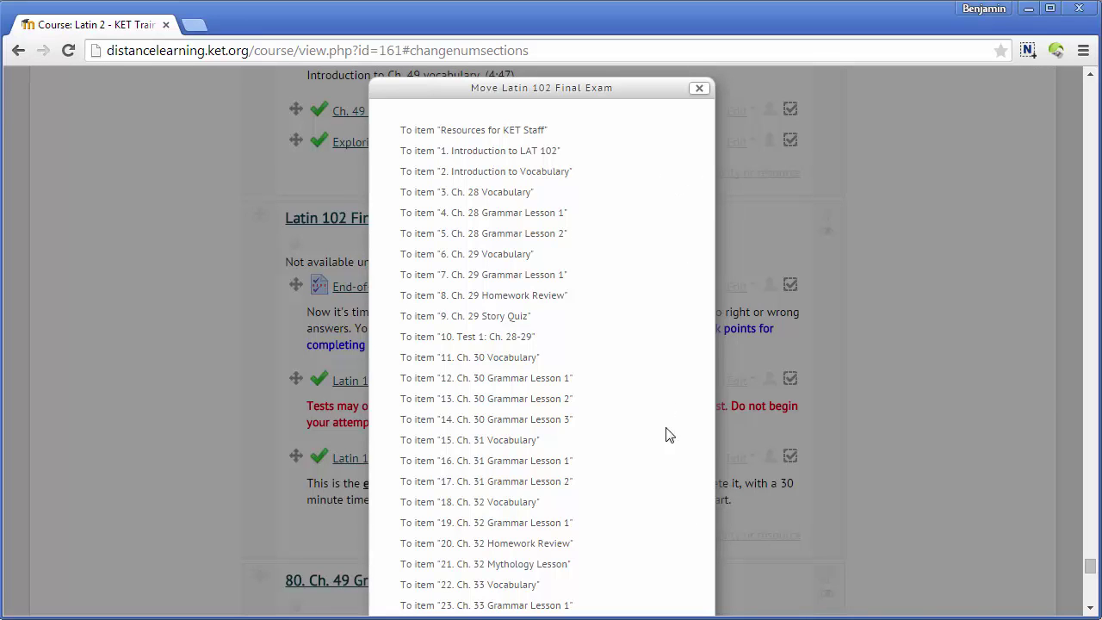
pyautogui.scroll(-7, 671, 319)
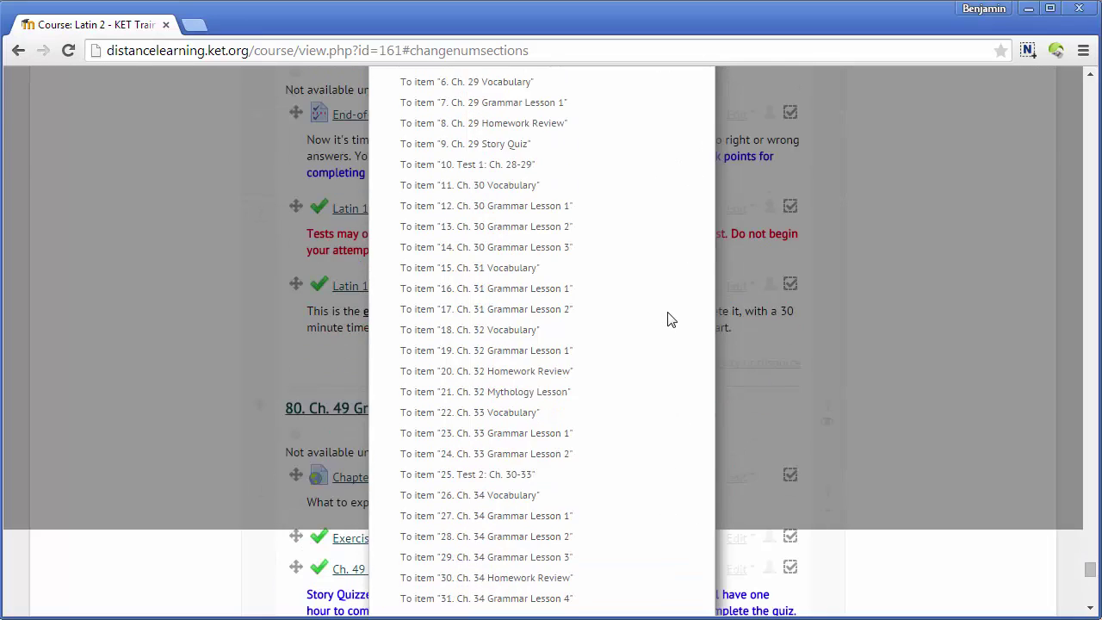
pyautogui.scroll(7, 670, 319)
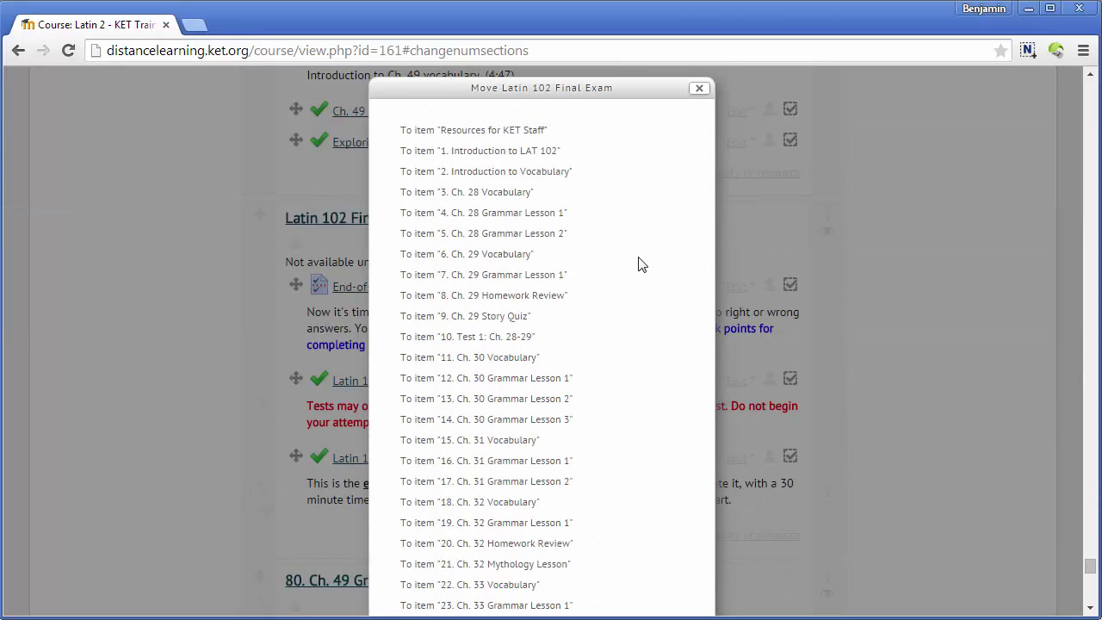
pyautogui.click(478, 152)
# Reload the course page and examine the placement of the Latin 102 Final Exam section and the order of its neighbouring sections
pyautogui.scroll(15, 1080, 388)
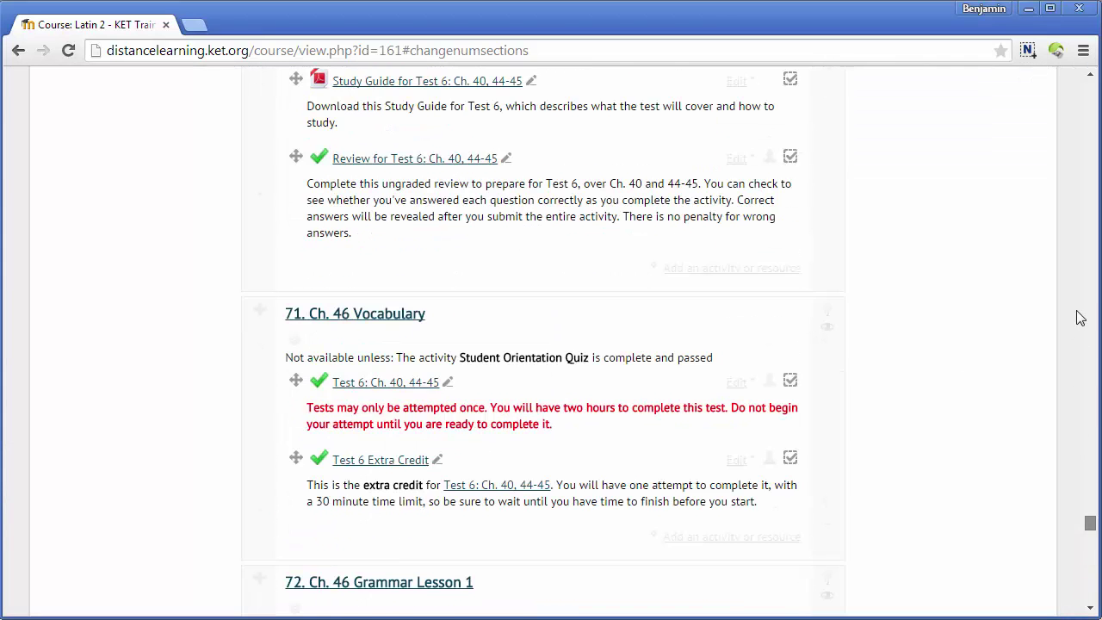
pyautogui.scroll(20, 1080, 317)
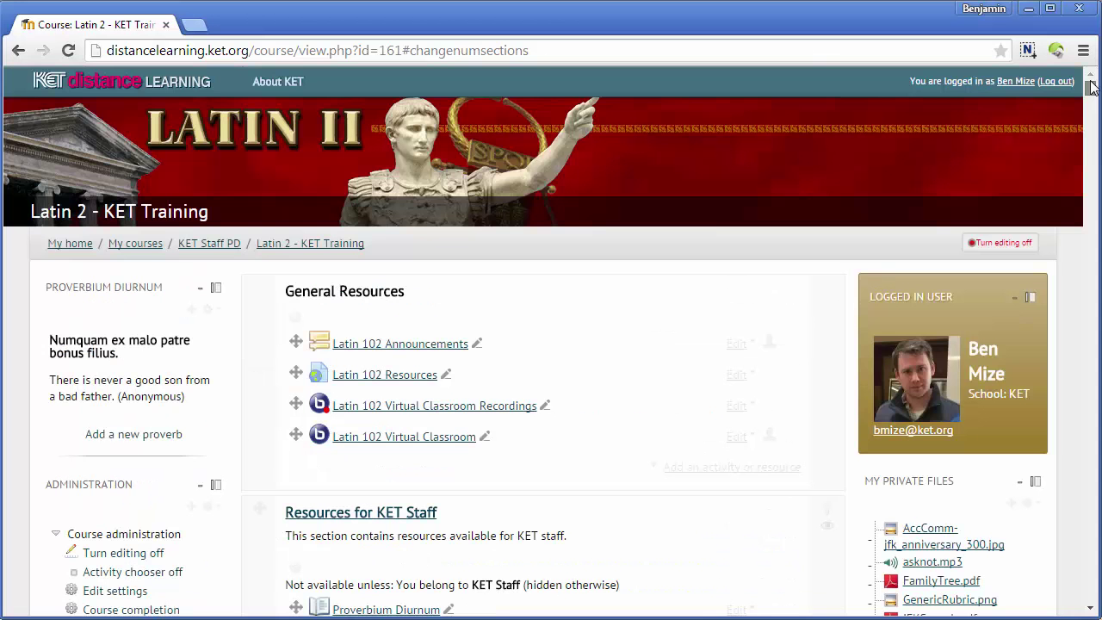
pyautogui.scroll(-5, 605, 275)
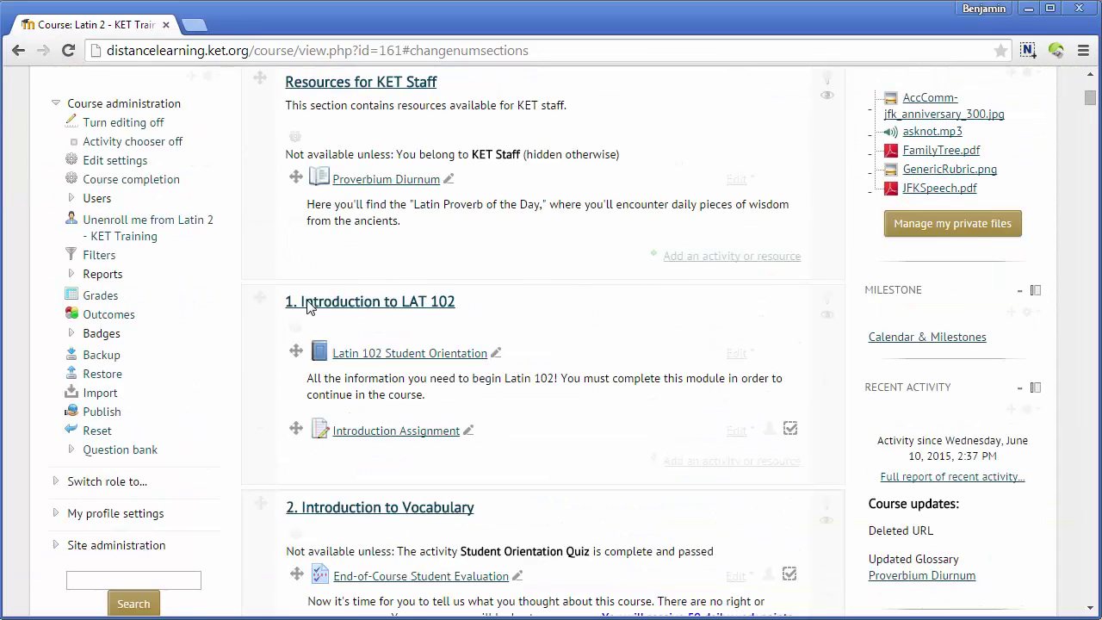
pyautogui.scroll(-3, 308, 308)
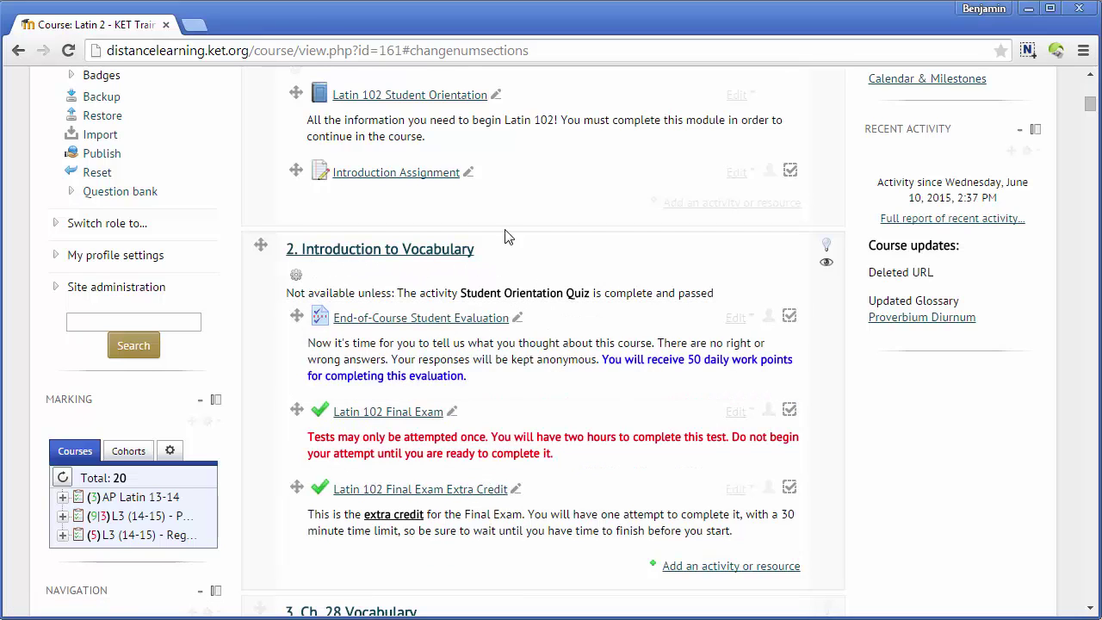
pyautogui.click(67, 51)
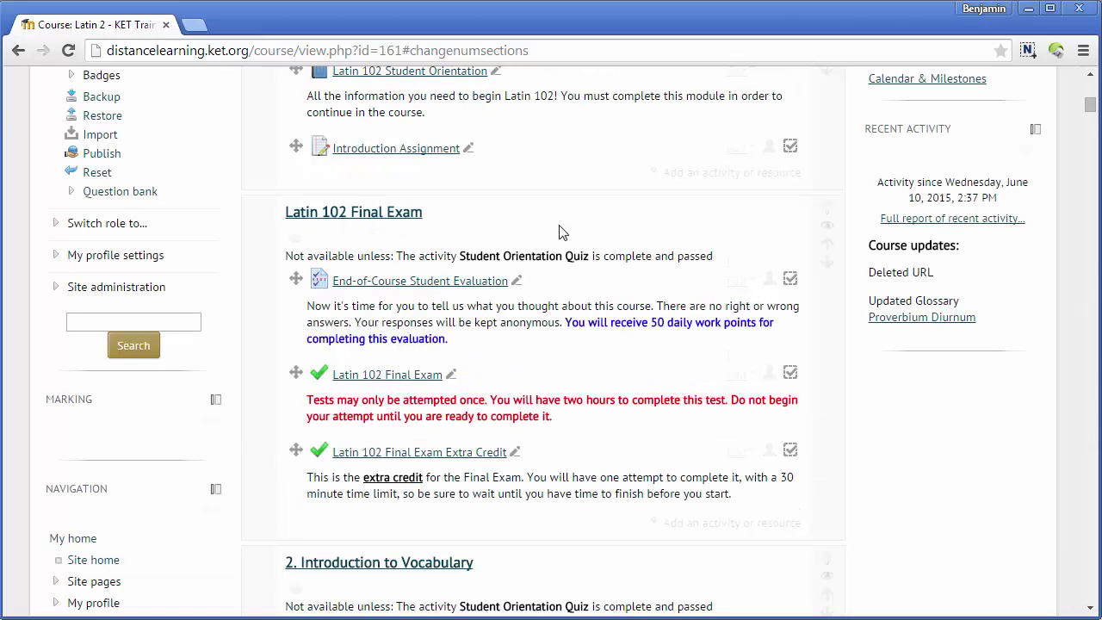
pyautogui.scroll(-5, 285, 217)
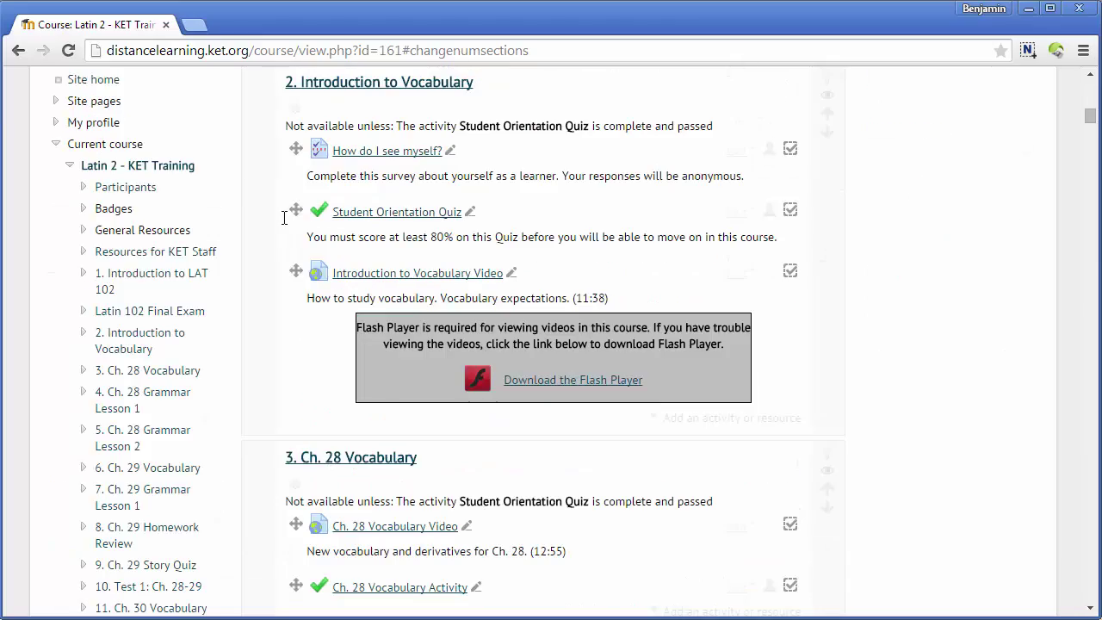
pyautogui.scroll(-3, 271, 315)
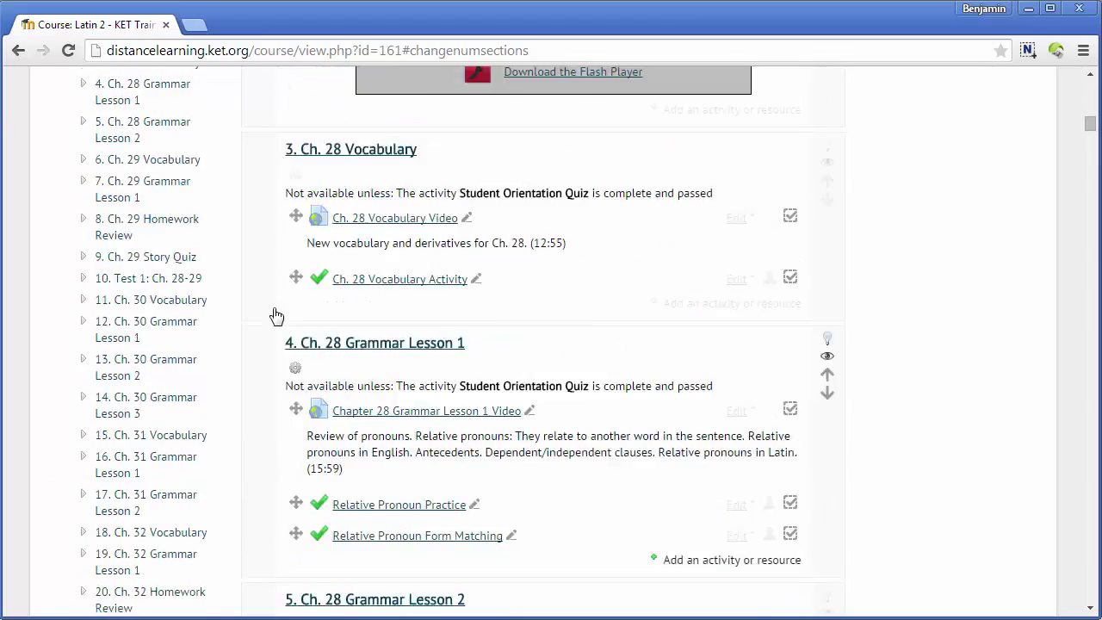
pyautogui.scroll(10, 942, 180)
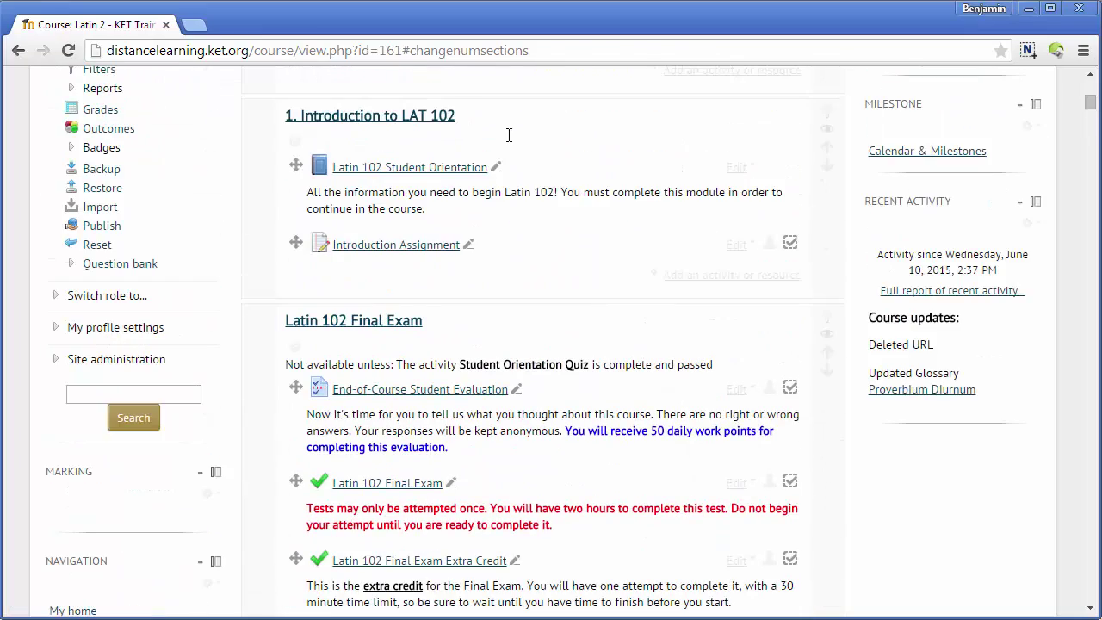
# Move the Latin 102 Final Exam section back to its place after 80. Ch. 49 Grammar Lesson 1
pyautogui.scroll(-1, 538, 338)
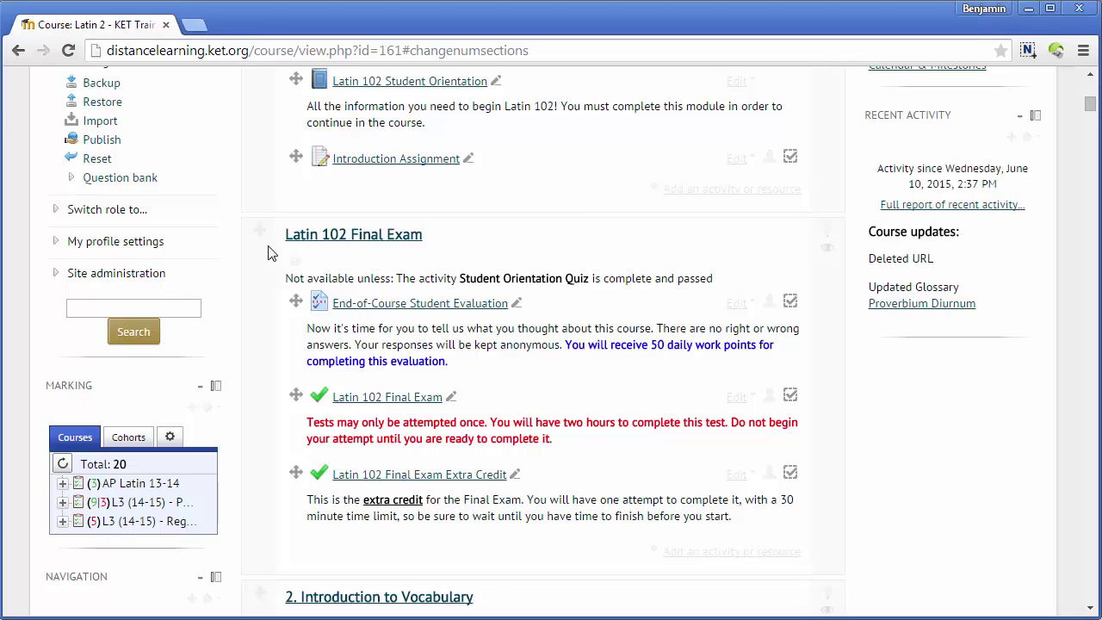
pyautogui.moveTo(259, 232)
pyautogui.mouseDown()
pyautogui.moveTo(568, 184)
pyautogui.moveTo(546, 209)
pyautogui.mouseUp()
pyautogui.click(447, 147)
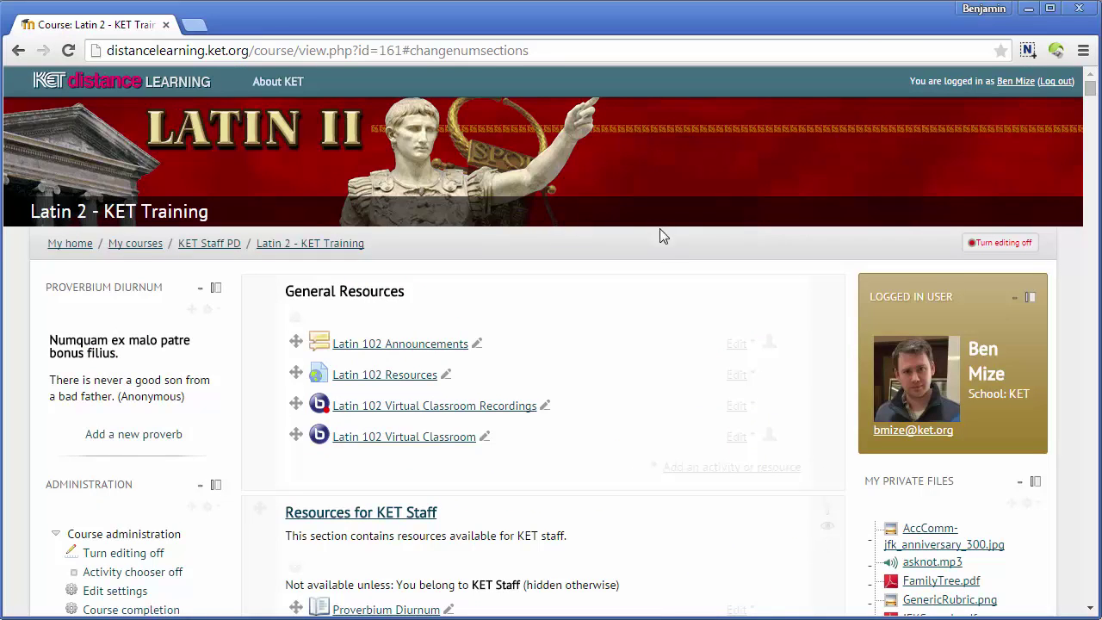
# Add a Messages block to the course page from the list of available blocks
pyautogui.scroll(-2, 659, 231)
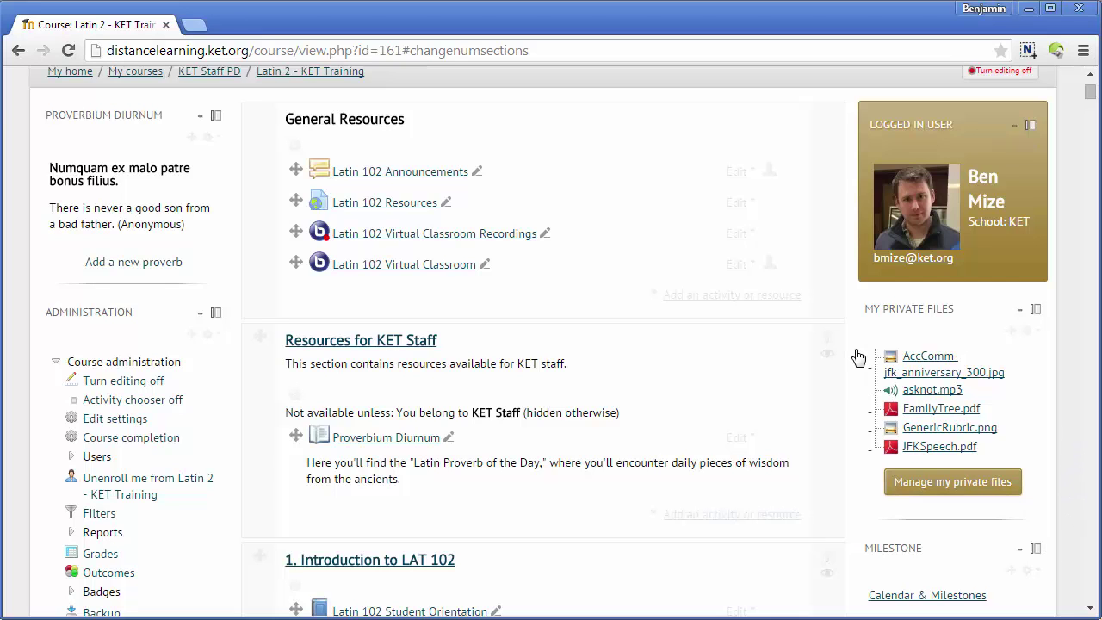
pyautogui.scroll(1, 800, 375)
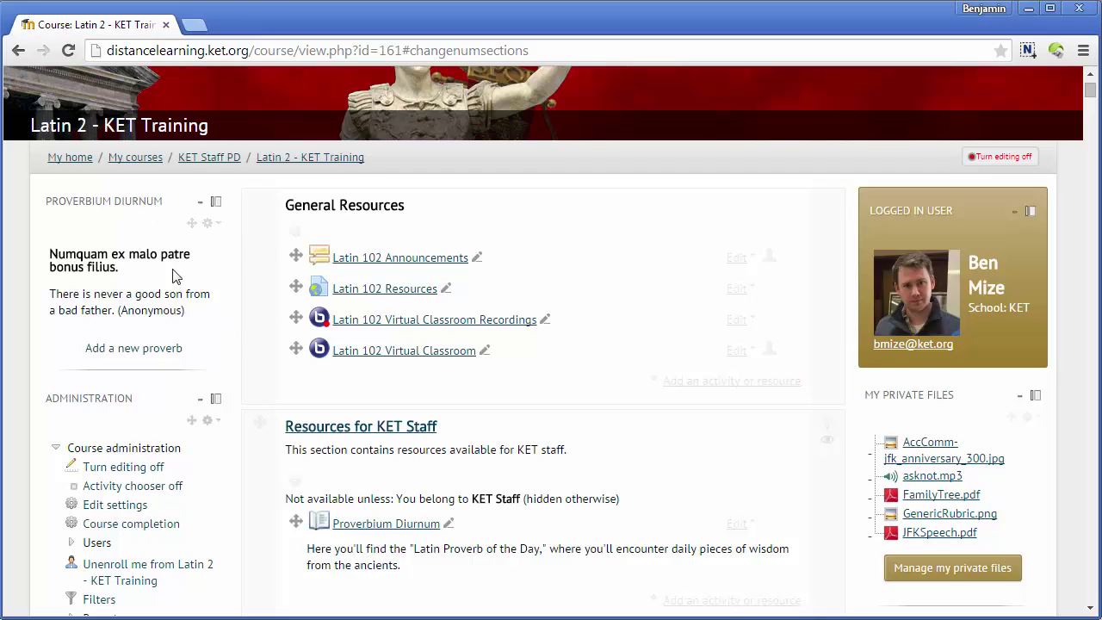
pyautogui.scroll(-8, 45, 366)
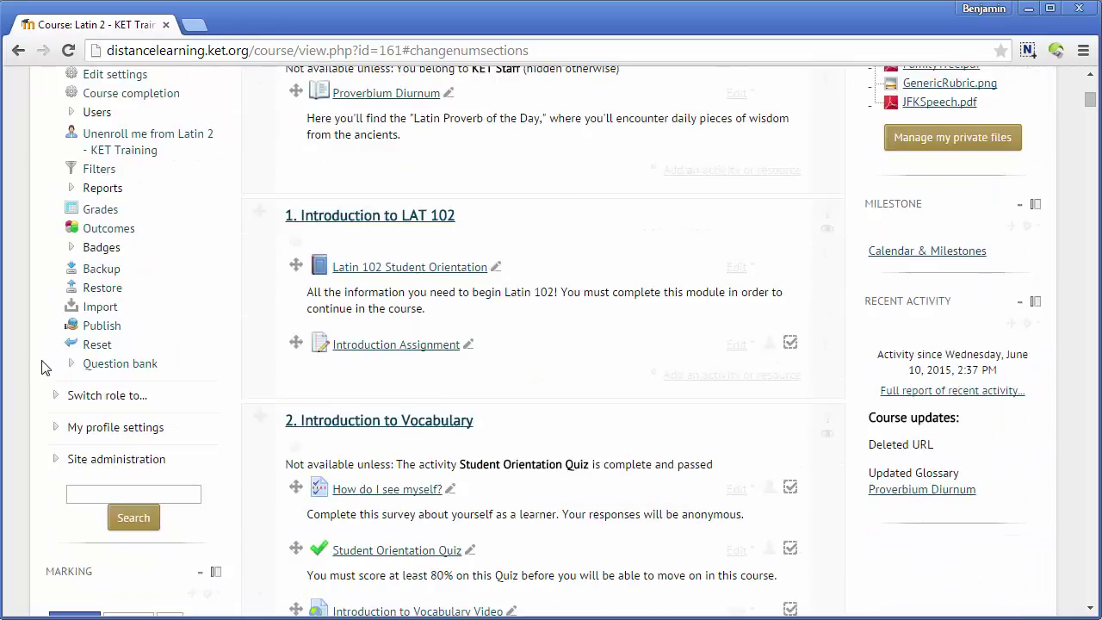
pyautogui.scroll(-13, 45, 365)
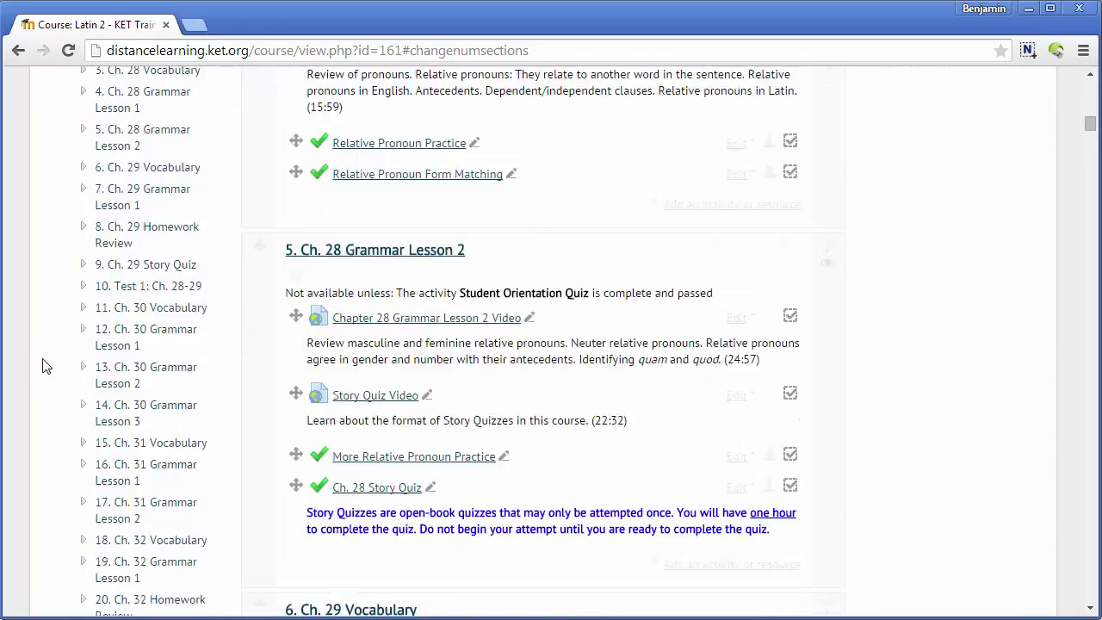
pyautogui.scroll(-14, 45, 365)
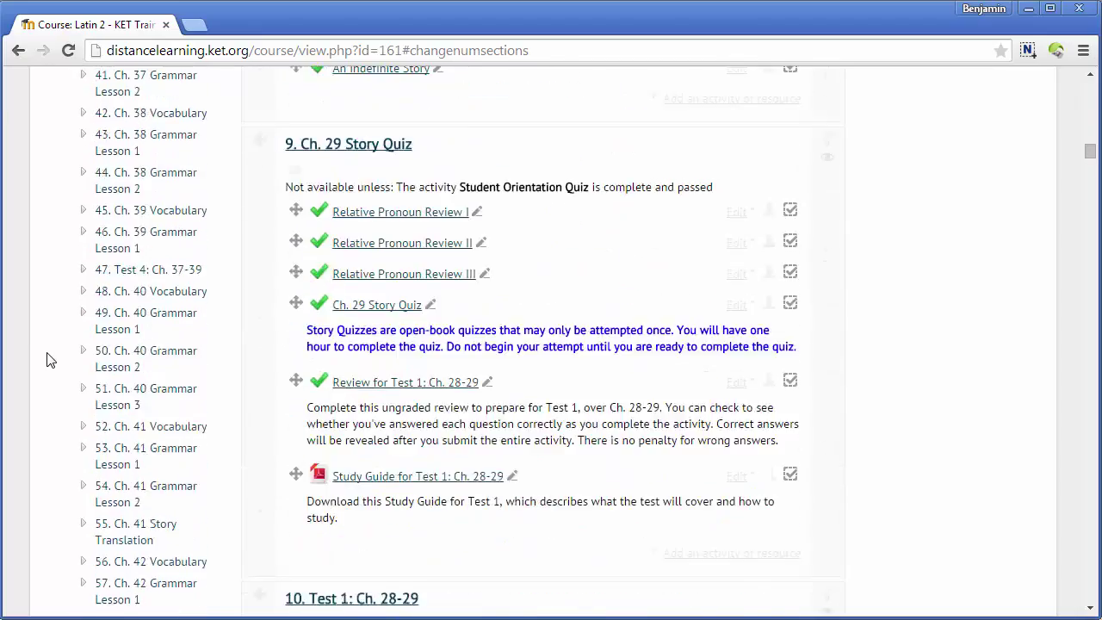
pyautogui.scroll(-11, 47, 360)
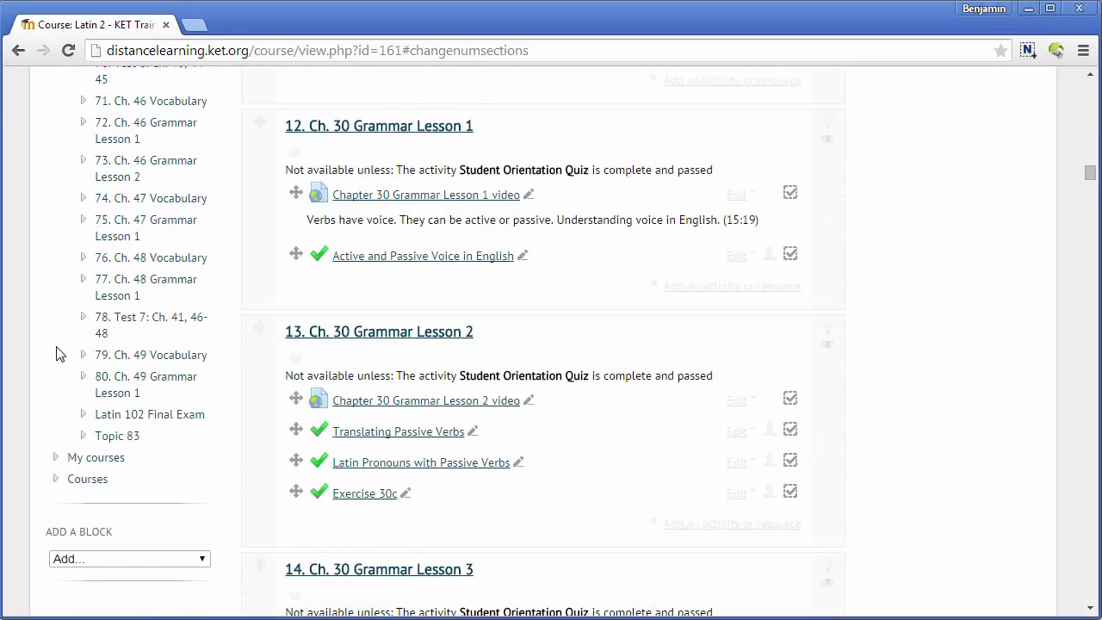
pyautogui.scroll(-1, 56, 353)
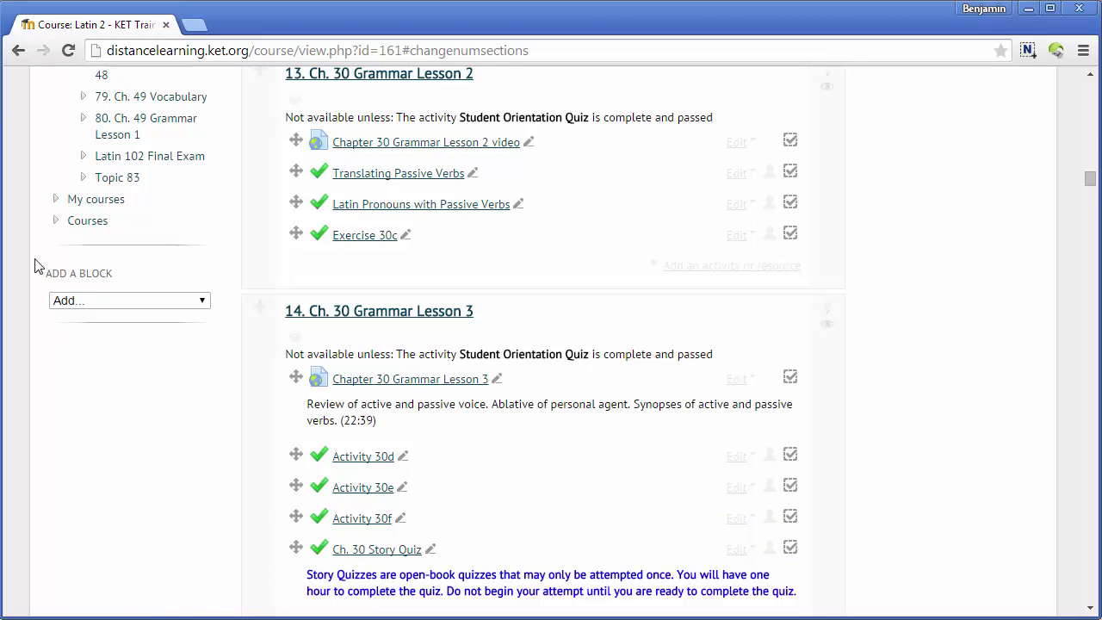
pyautogui.click(204, 303)
pyautogui.click(204, 303)
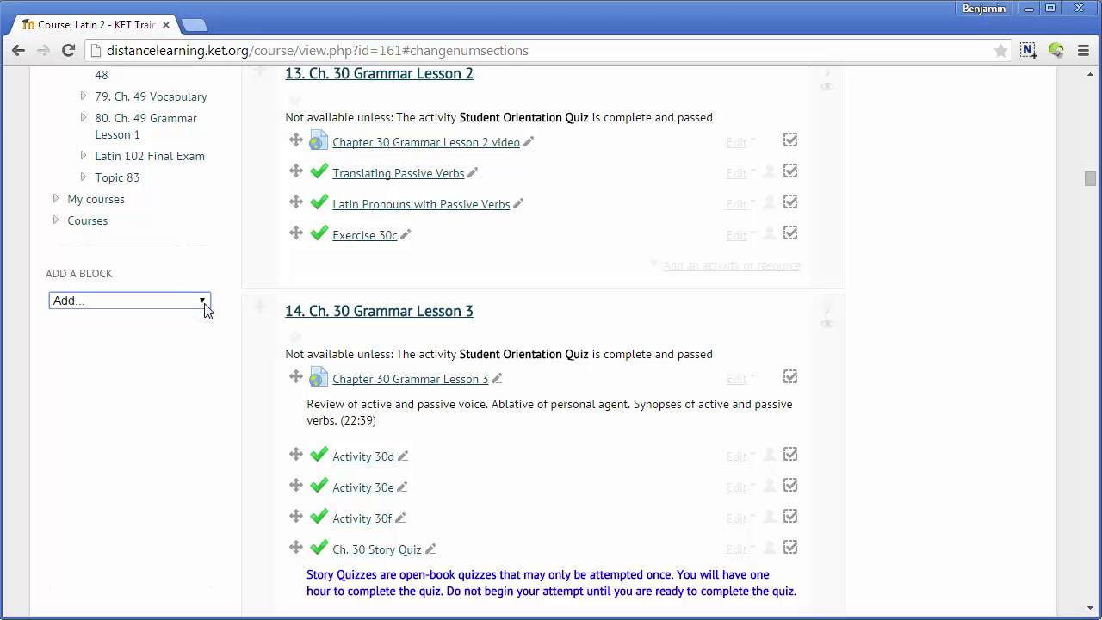
pyautogui.click(204, 303)
pyautogui.moveTo(204, 331)
pyautogui.mouseDown()
pyautogui.moveTo(192, 405)
pyautogui.moveTo(198, 495)
pyautogui.moveTo(204, 322)
pyautogui.moveTo(202, 476)
pyautogui.moveTo(213, 341)
pyautogui.mouseUp()
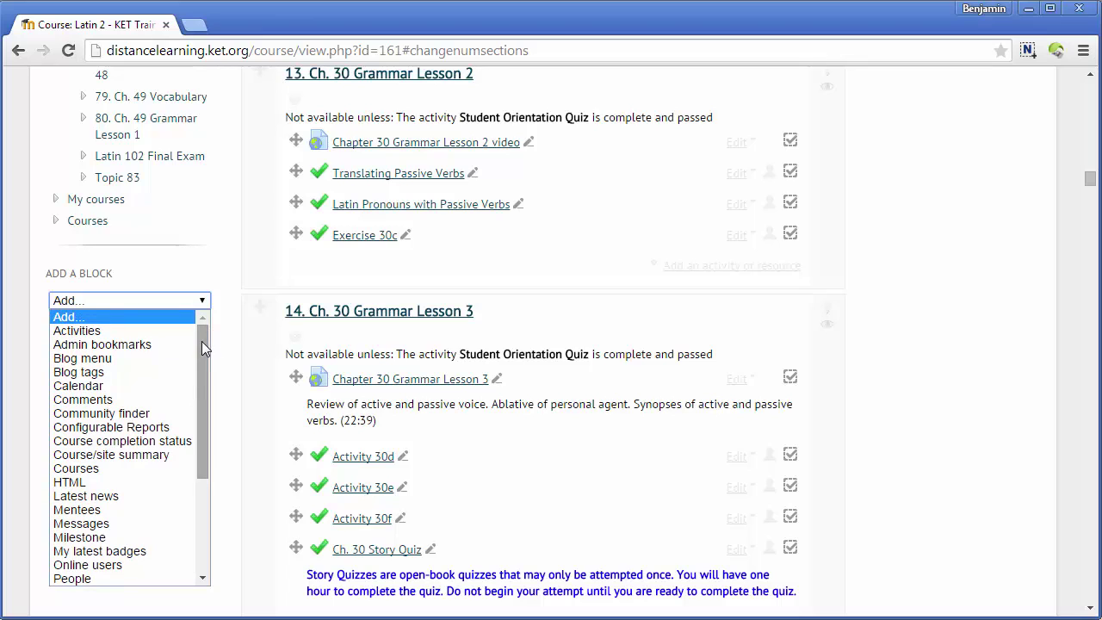
pyautogui.moveTo(202, 341); pyautogui.dragTo(203, 384)
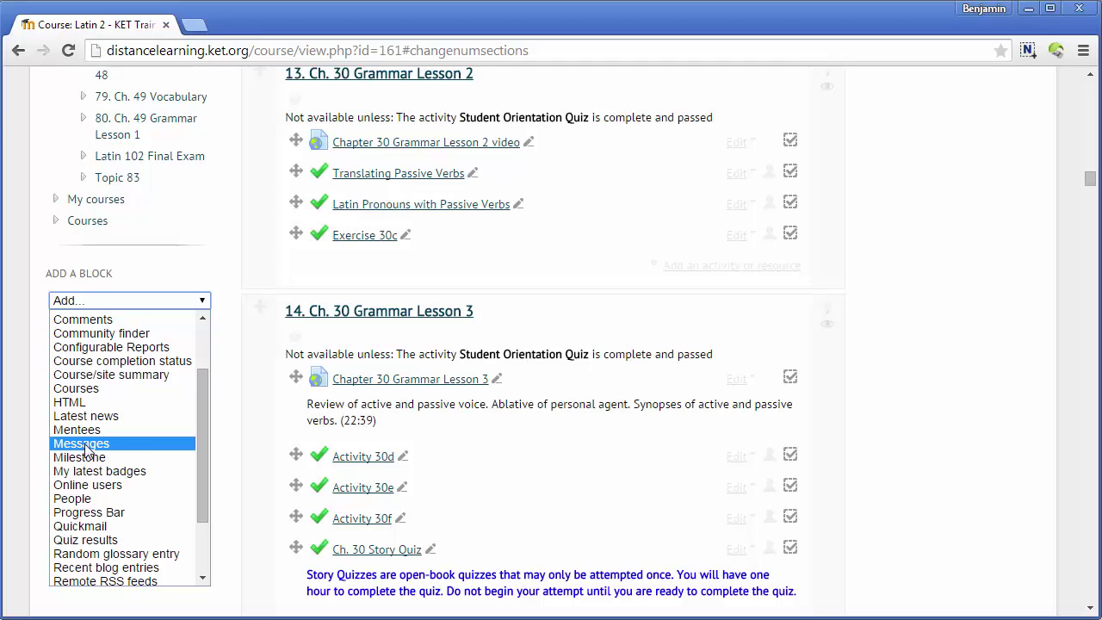
pyautogui.press('Return')
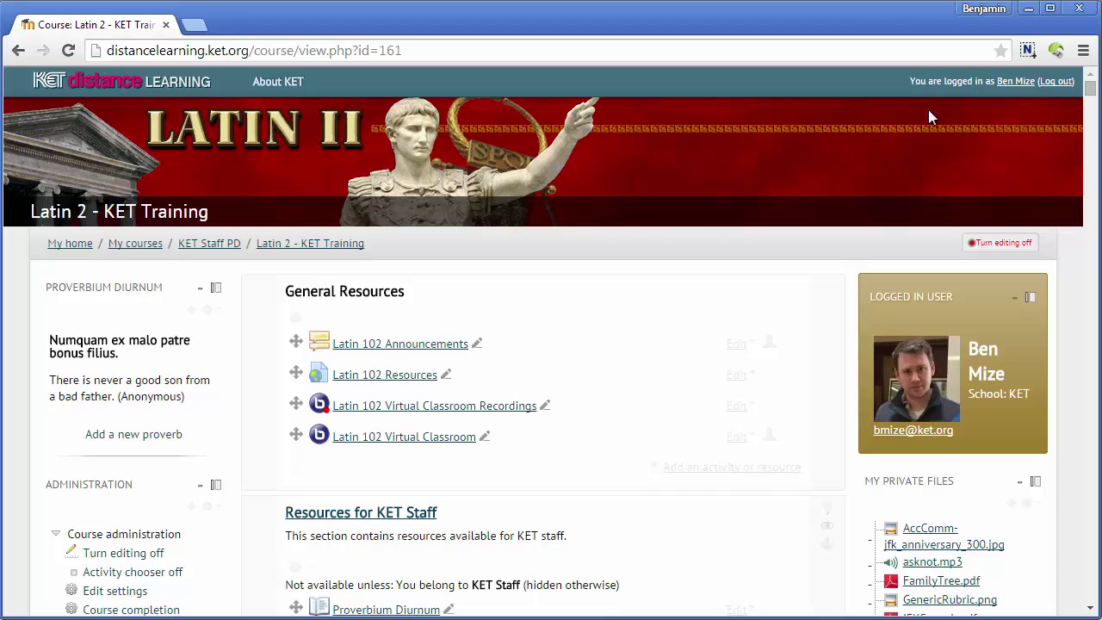
# Move the Messages block between the Logged In User and My Private Files blocks and expand its contents
pyautogui.scroll(-8, 263, 234)
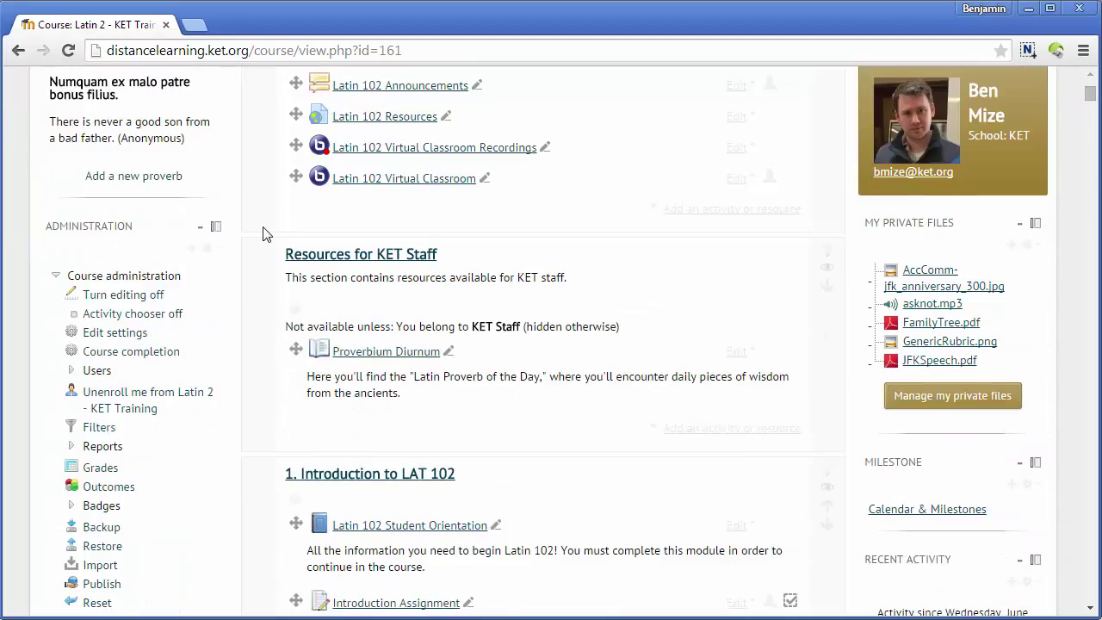
pyautogui.scroll(-15, 264, 237)
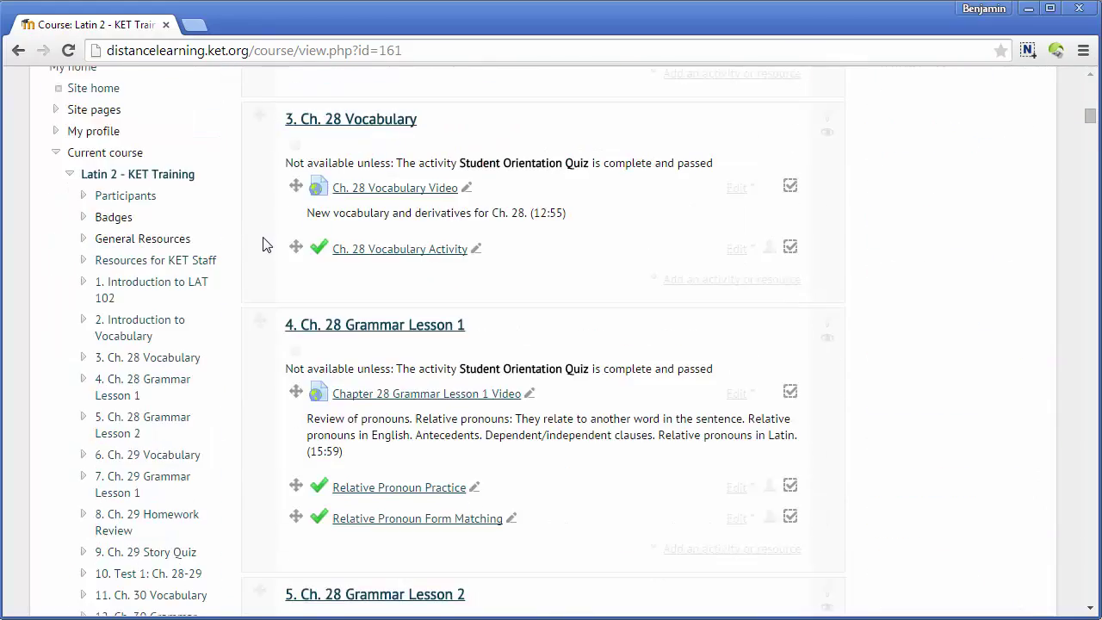
pyautogui.scroll(-15, 267, 246)
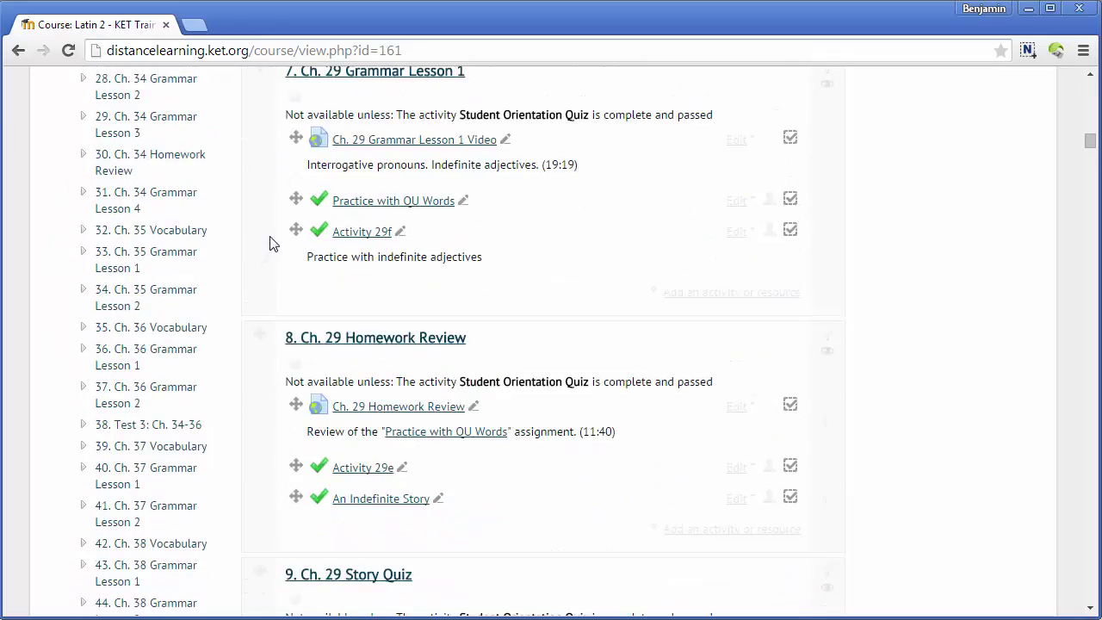
pyautogui.scroll(-15, 267, 241)
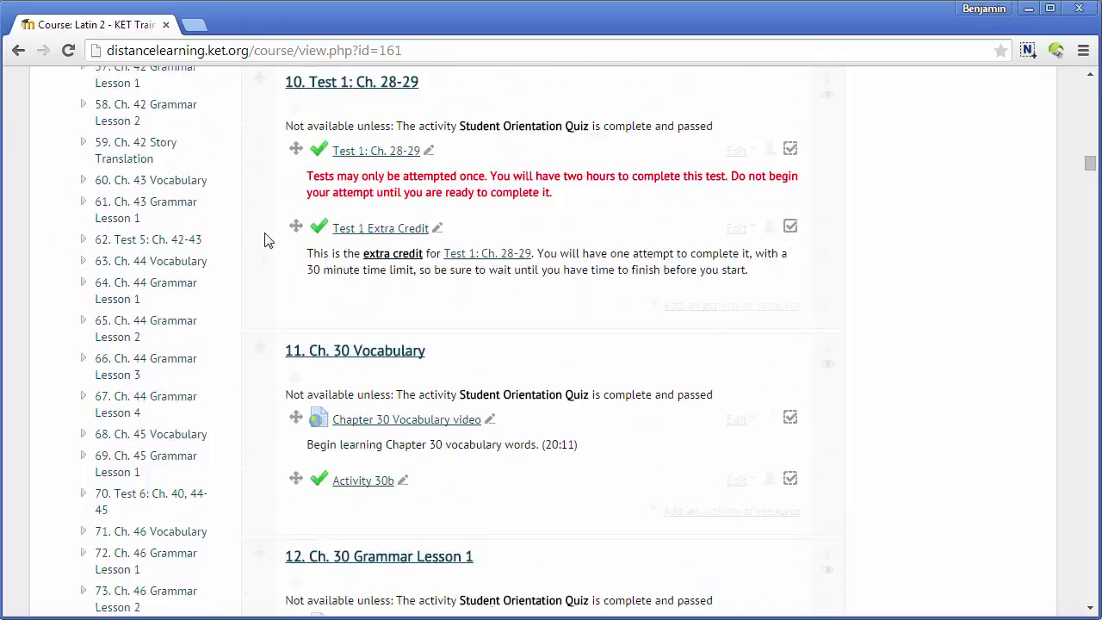
pyautogui.scroll(-1, 264, 237)
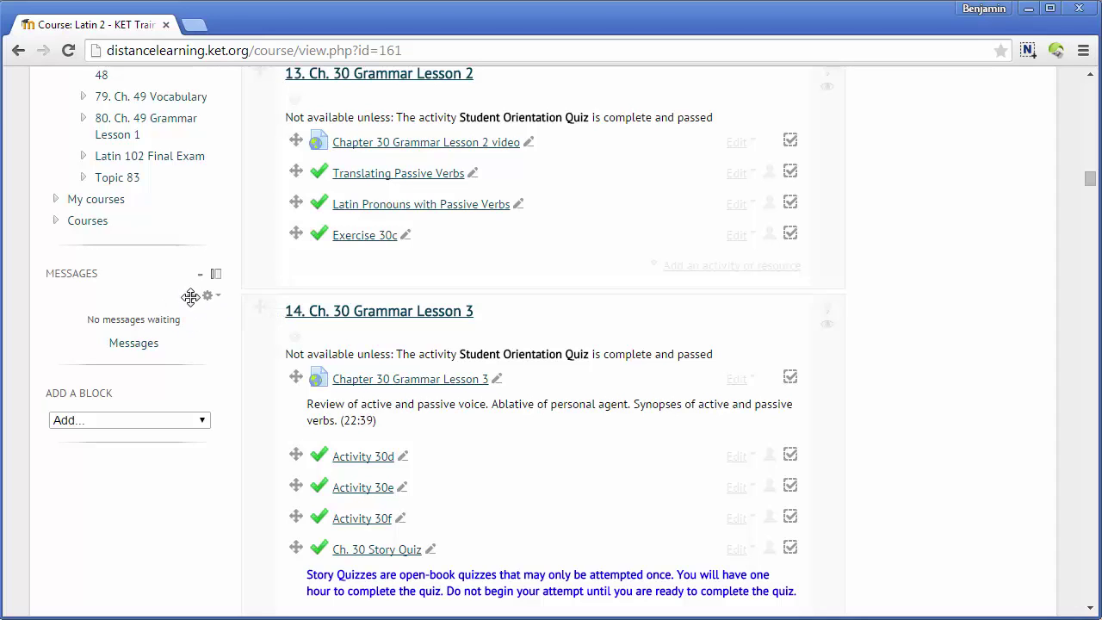
pyautogui.moveTo(190, 296); pyautogui.dragTo(1003, 362)
pyautogui.scroll(2, 303, 268)
pyautogui.scroll(12, 749, 332)
pyautogui.scroll(15, 659, 298)
pyautogui.scroll(12, 659, 295)
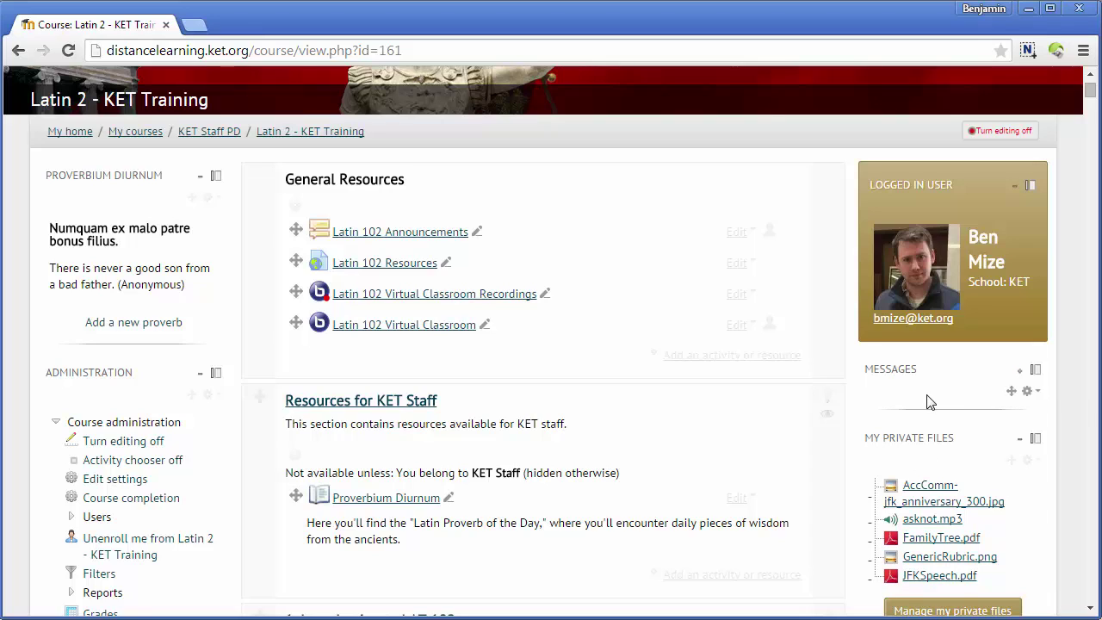
pyautogui.click(1020, 375)
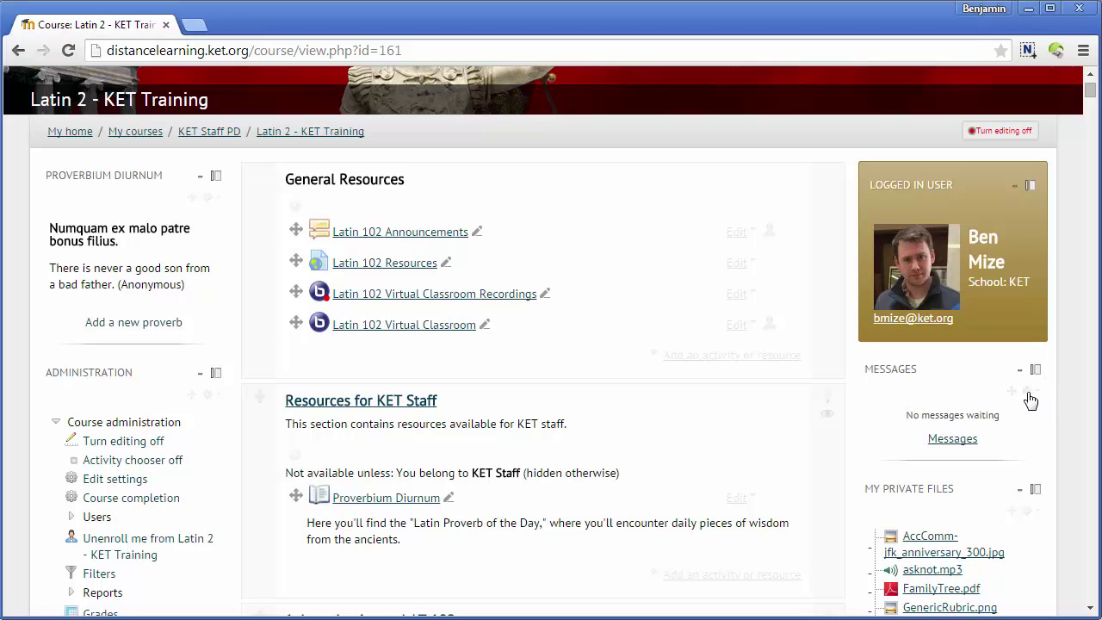
# Open the Messages block's configuration and keep it displayed on "Any type of course main page"
pyautogui.click(1030, 394)
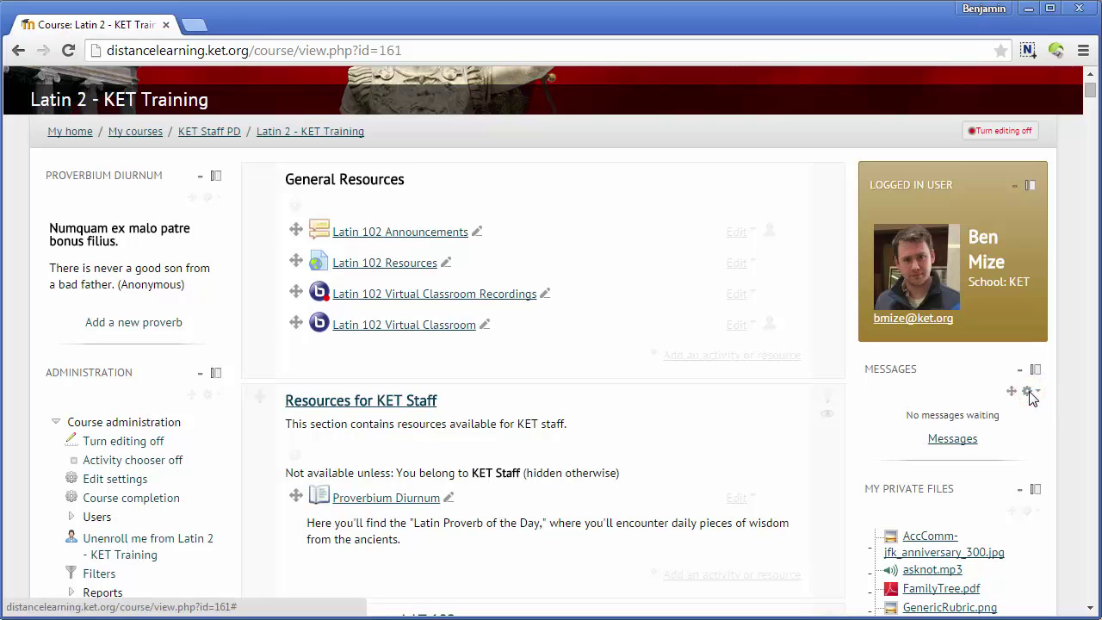
pyautogui.click(1030, 394)
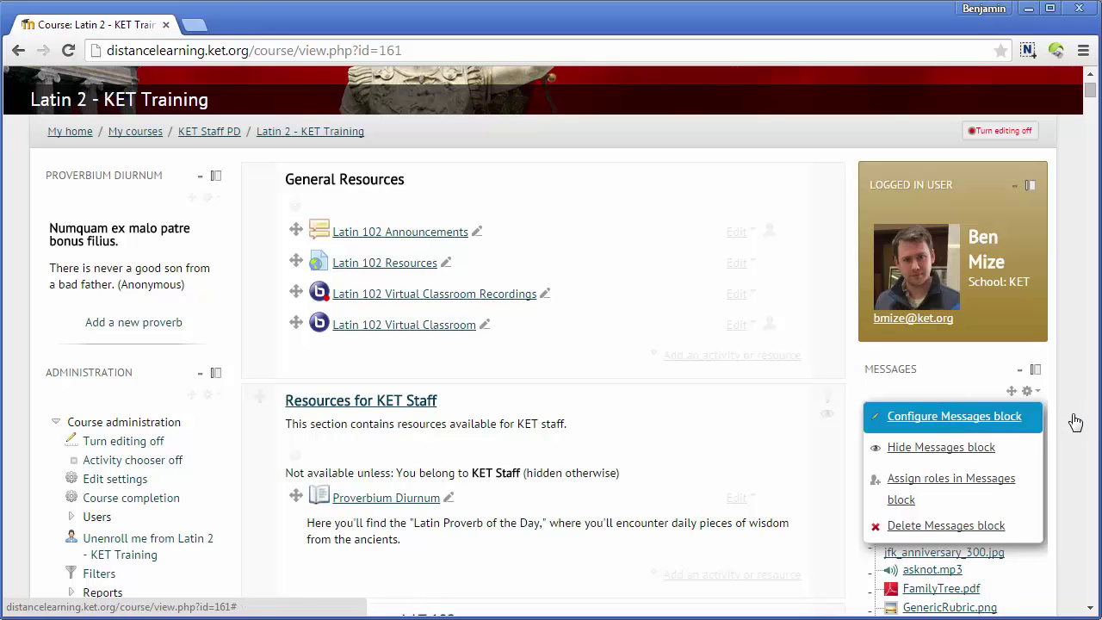
pyautogui.press('Return')
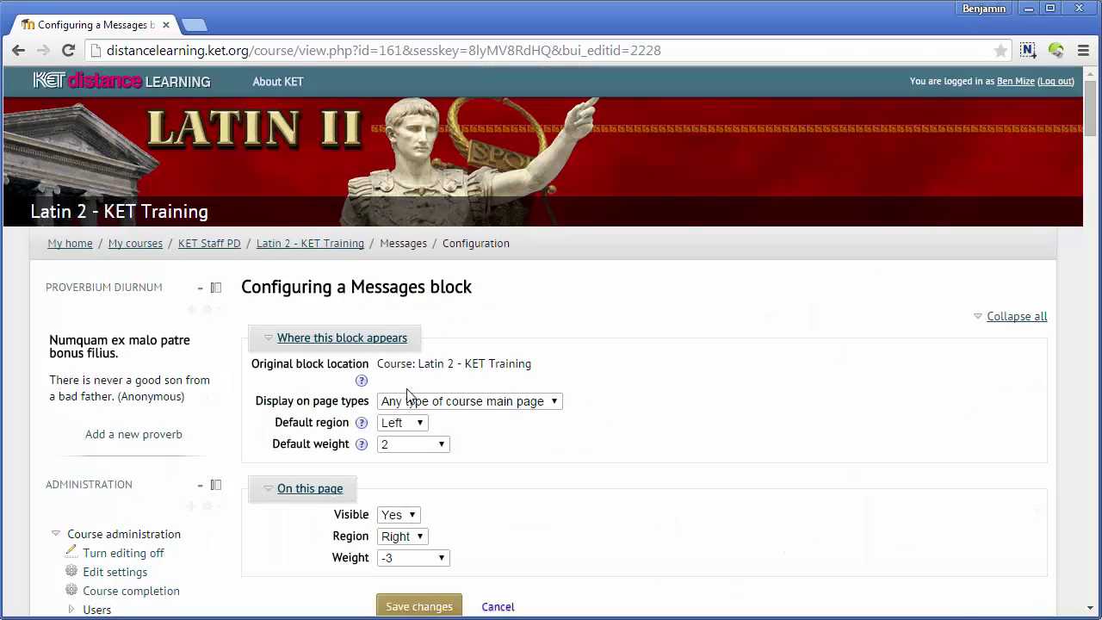
pyautogui.click(533, 400)
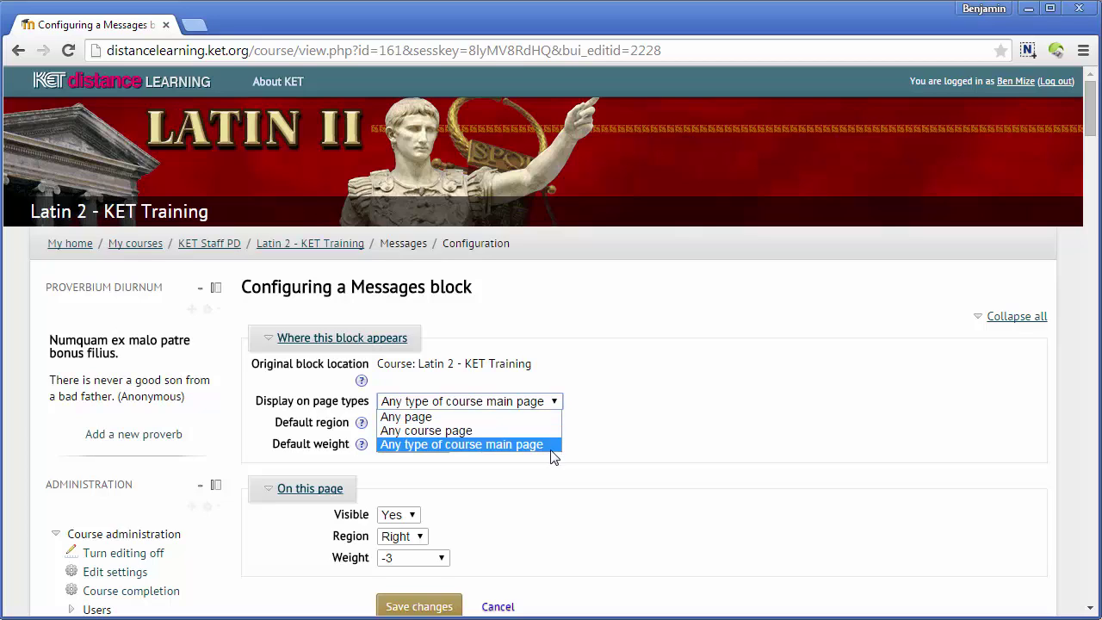
pyautogui.click(409, 444)
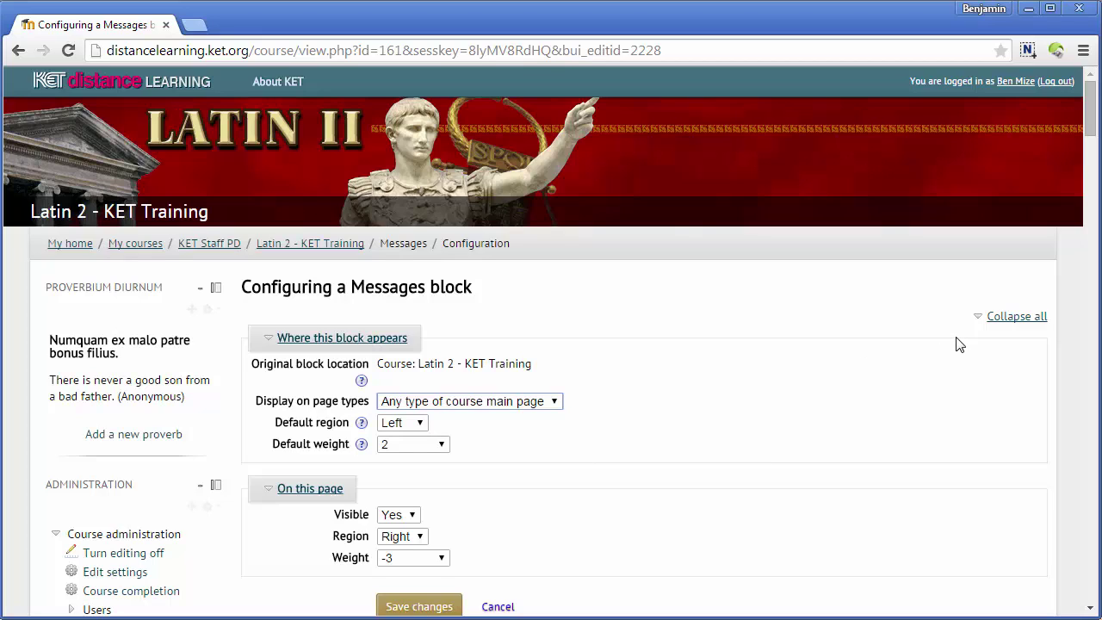
# Set the Messages block's default region to Right, keep its default weight at 2, and save the configuration
pyautogui.click(422, 421)
pyautogui.click(412, 450)
pyautogui.click(443, 449)
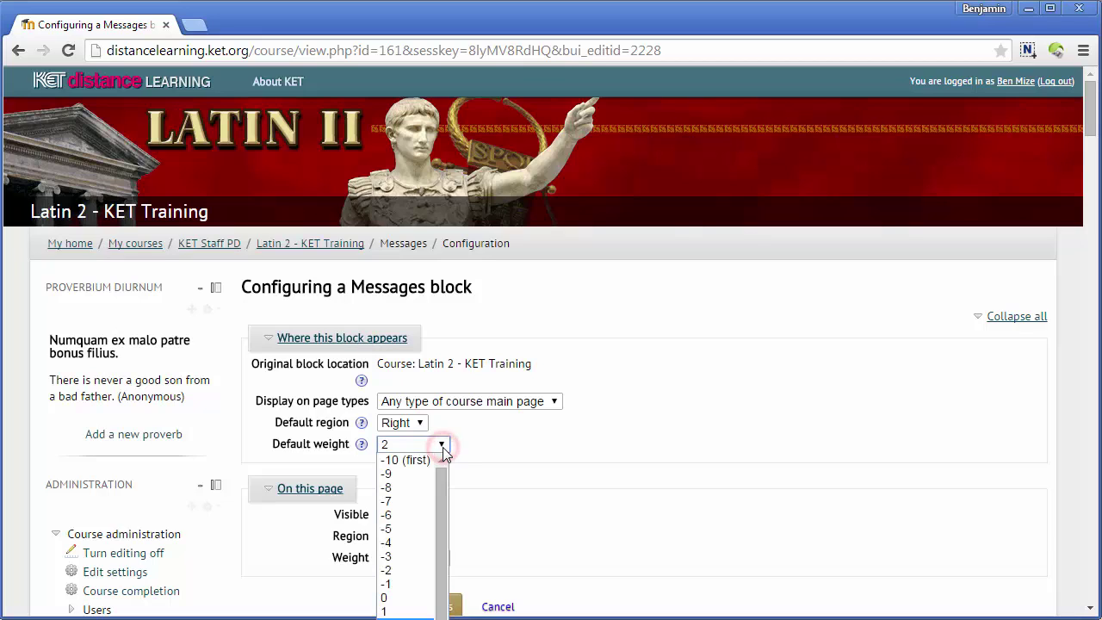
pyautogui.moveTo(440, 489); pyautogui.dragTo(437, 592)
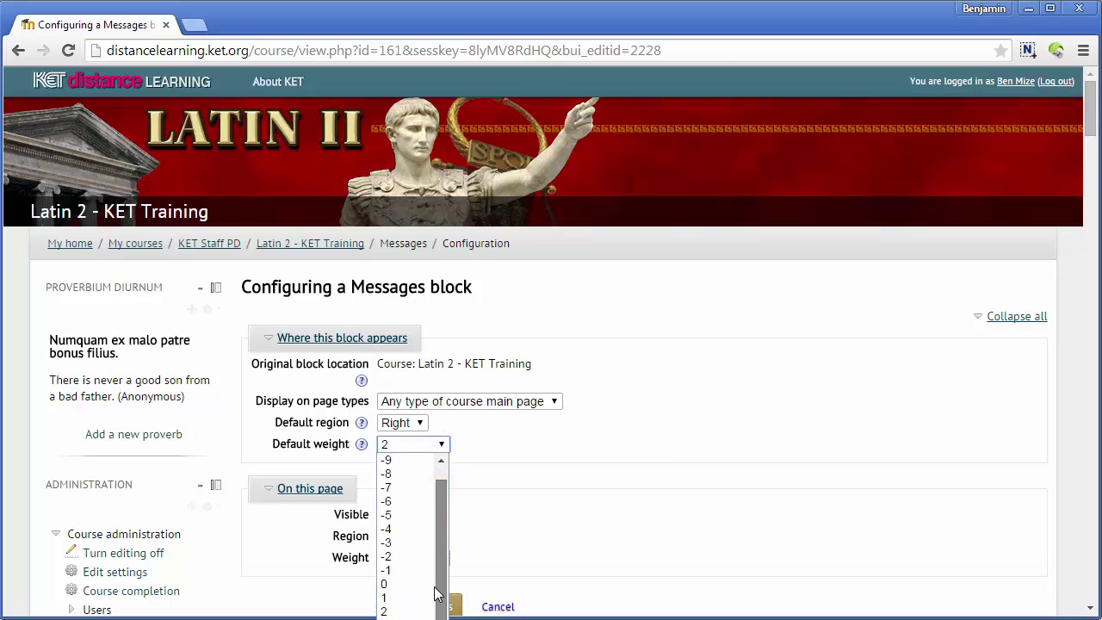
pyautogui.moveTo(450, 513); pyautogui.dragTo(443, 463)
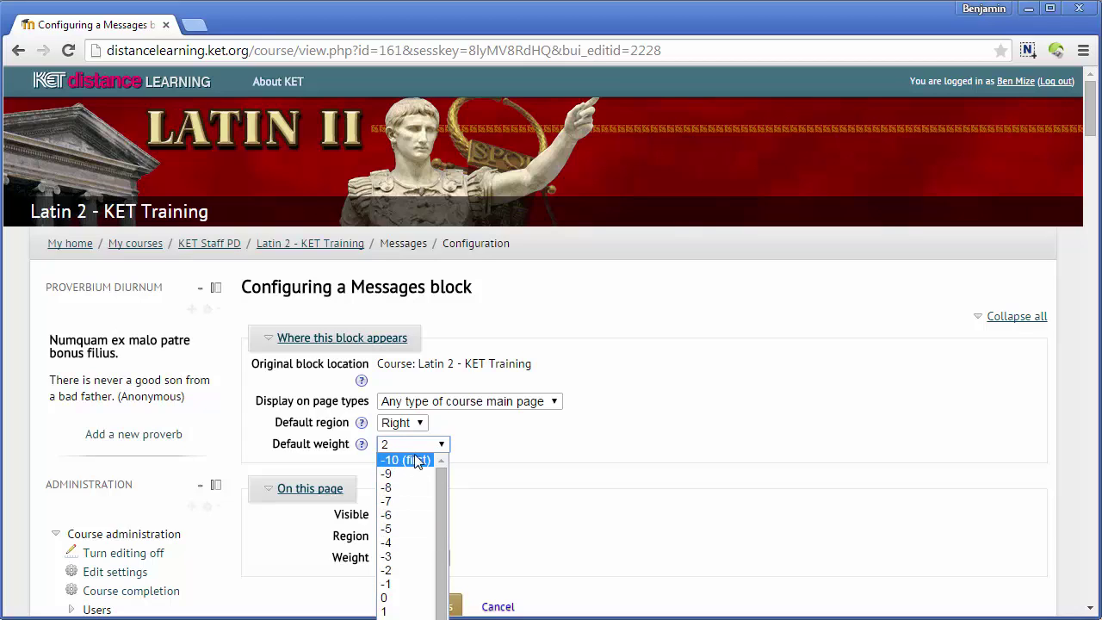
pyautogui.click(538, 458)
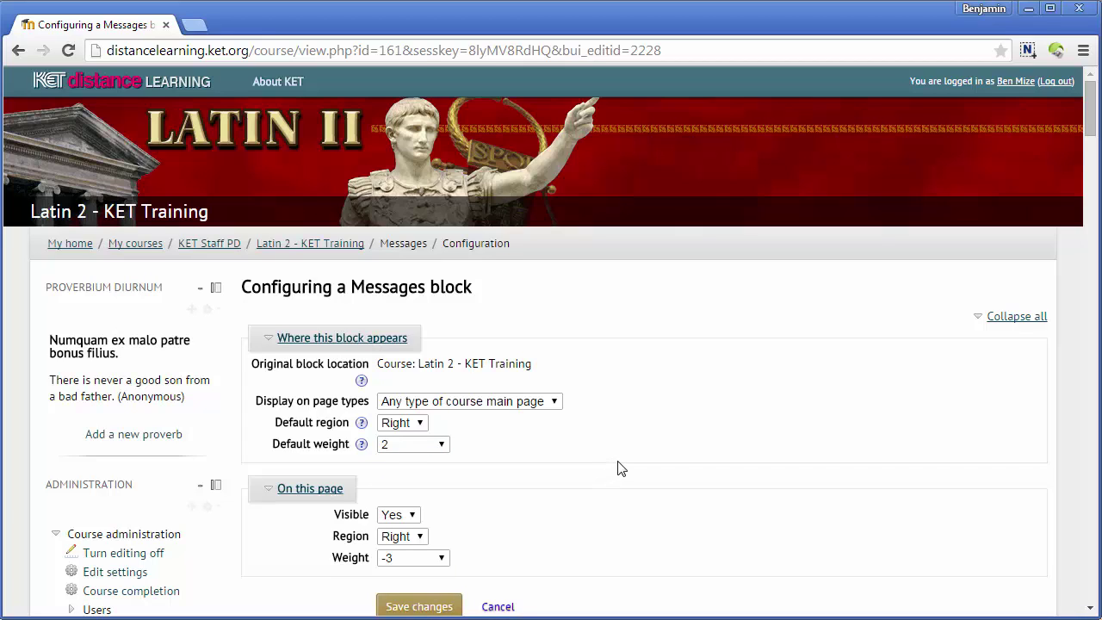
pyautogui.scroll(-1, 621, 468)
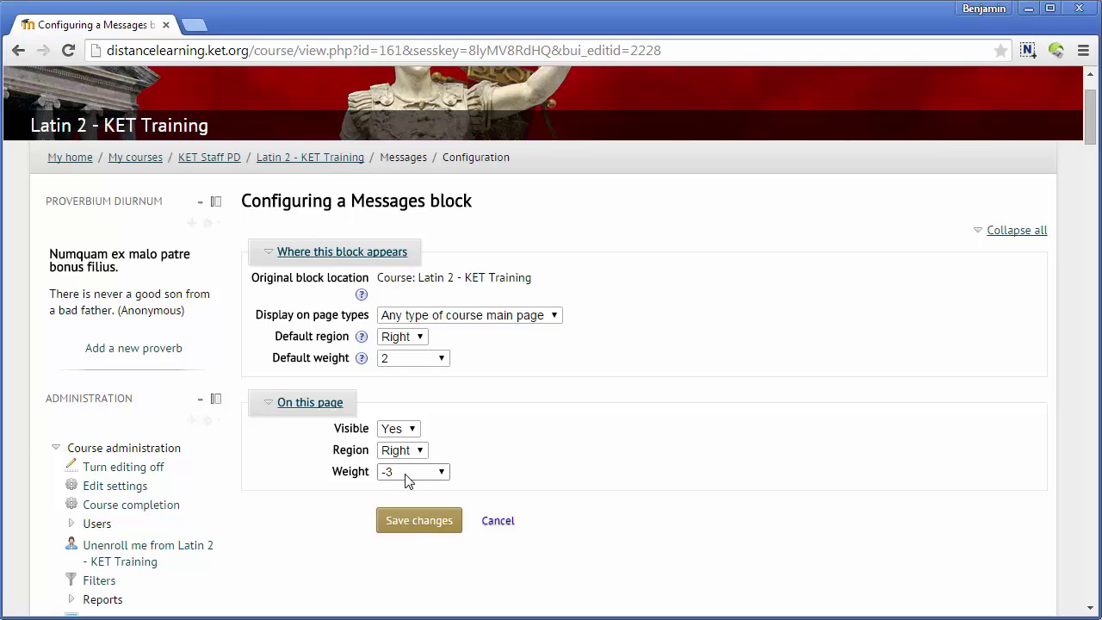
pyautogui.click(419, 522)
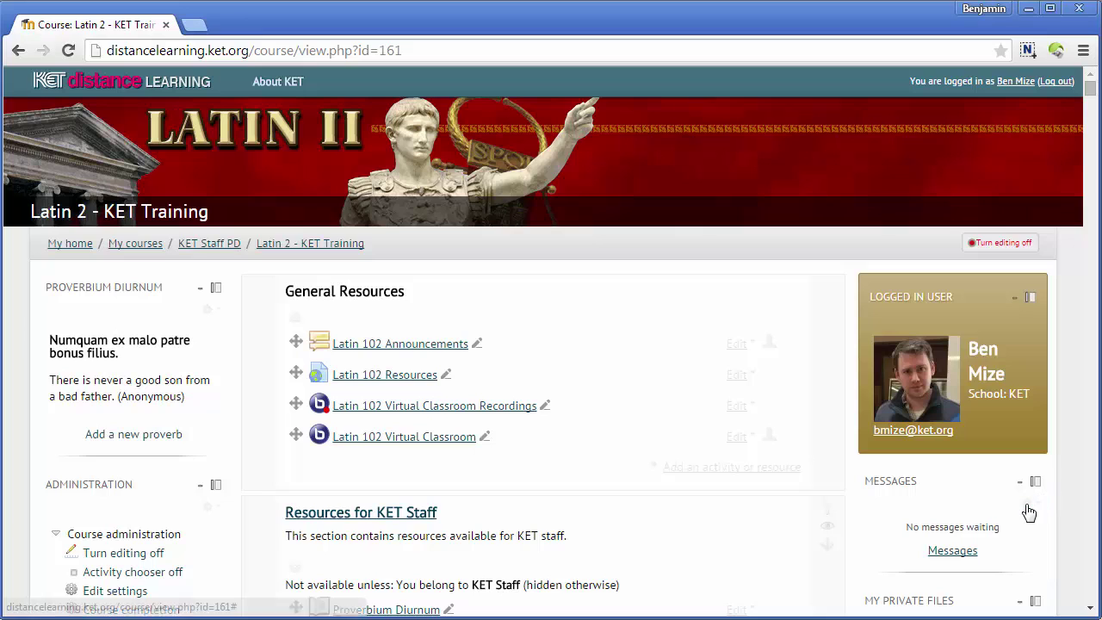
# Delete the Messages block from the course page and confirm the deletion
pyautogui.click(1027, 504)
pyautogui.scroll(-2, 1027, 508)
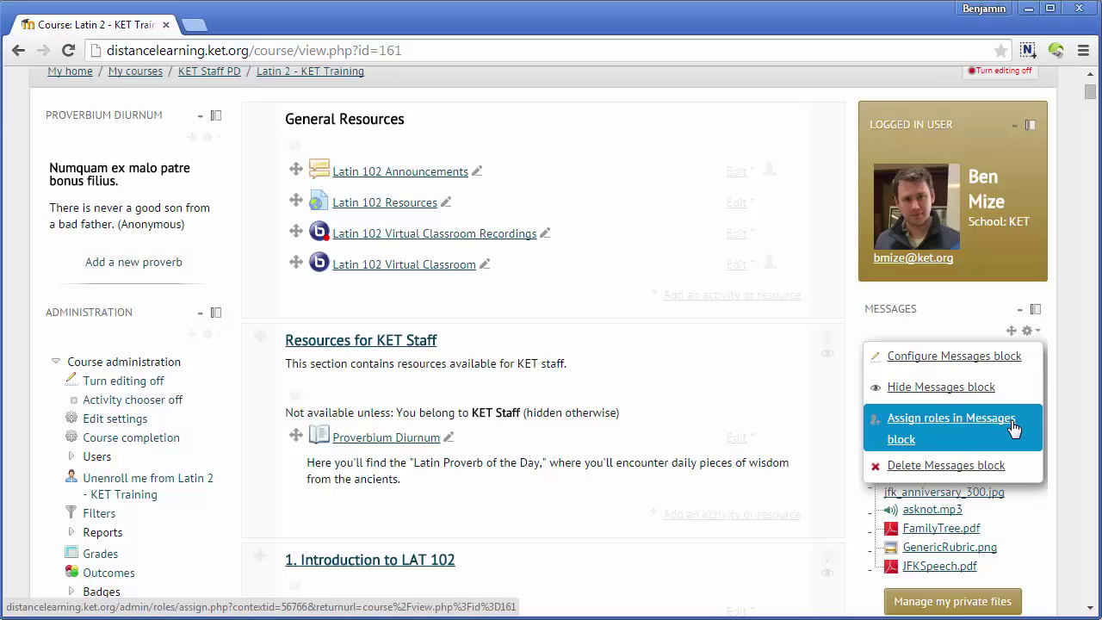
pyautogui.click(947, 466)
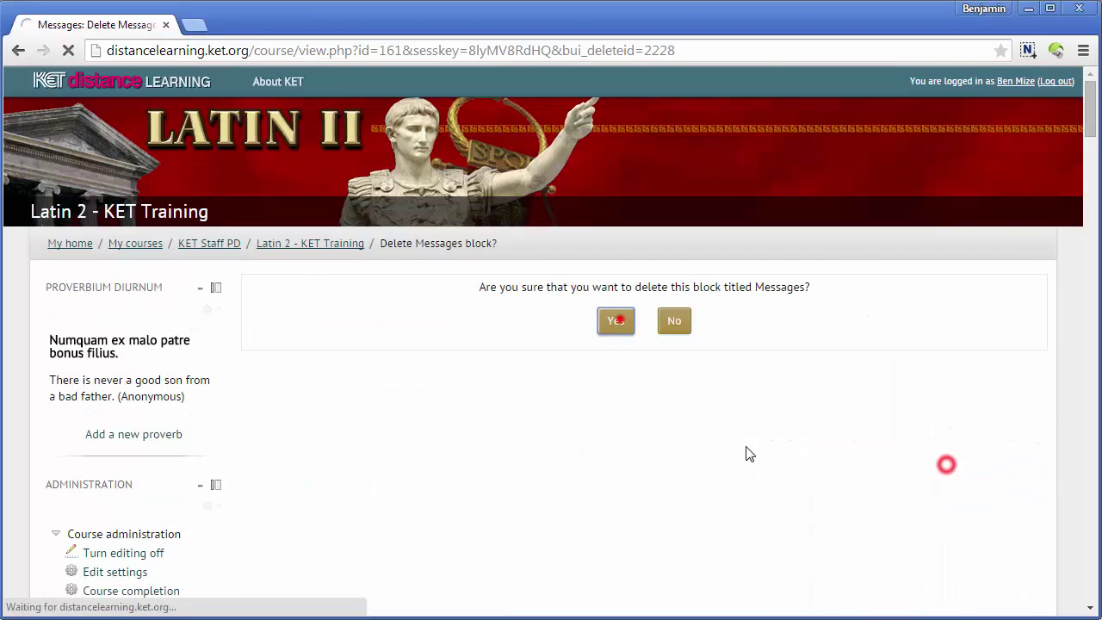
pyautogui.click(619, 318)
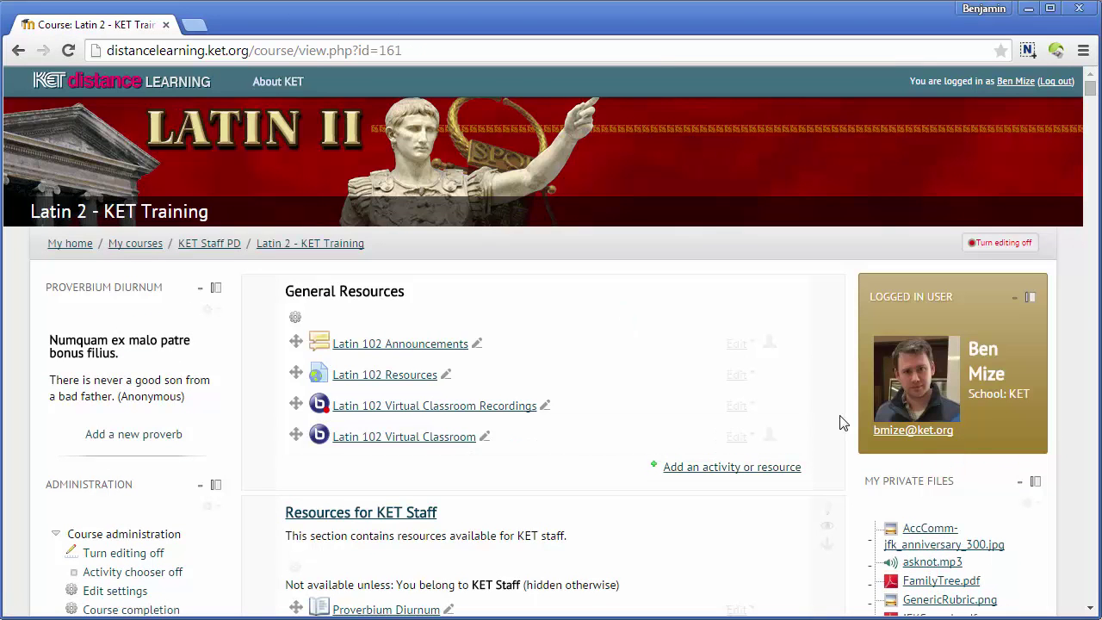